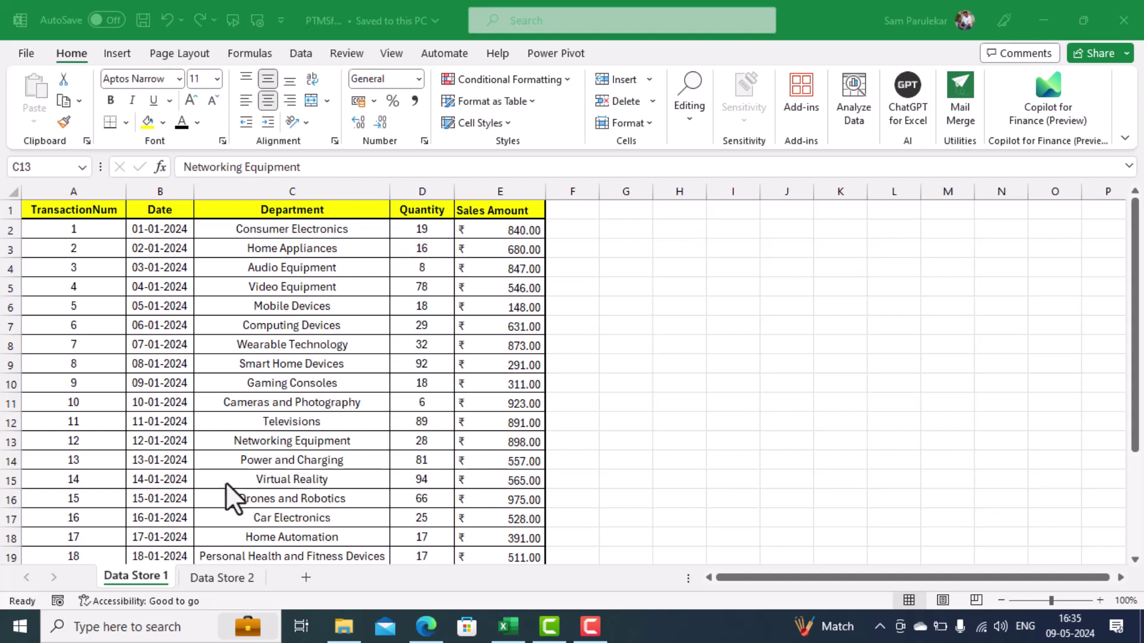
- Compare the Data Store 1 and Data Store 2 sheets, then start a table from Data Store 2's range
click(224, 588)
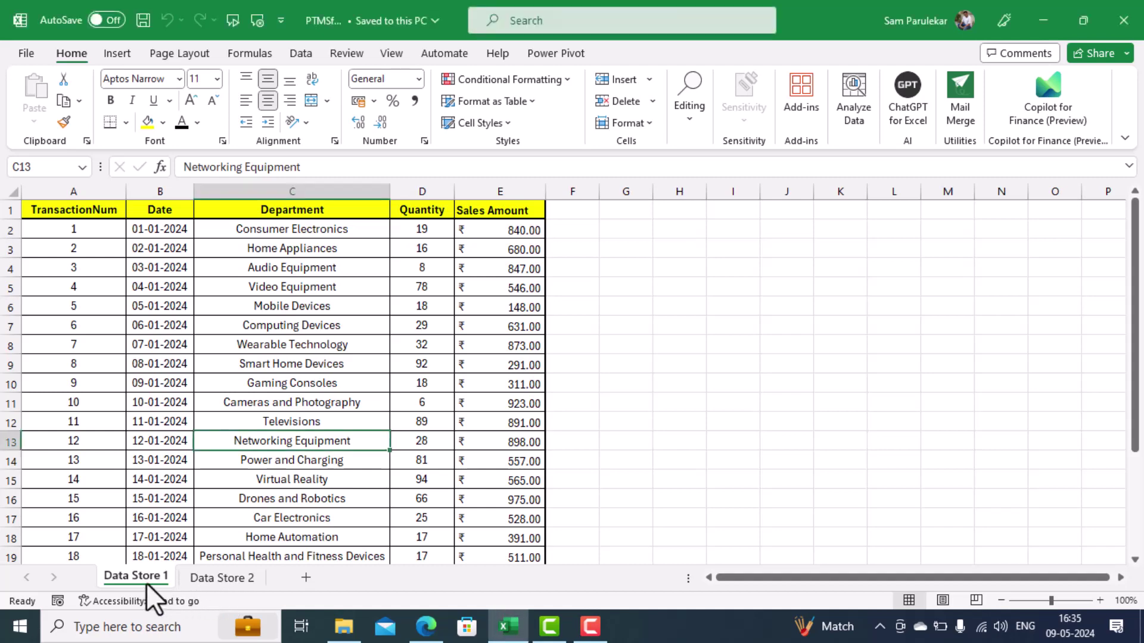
click(205, 578)
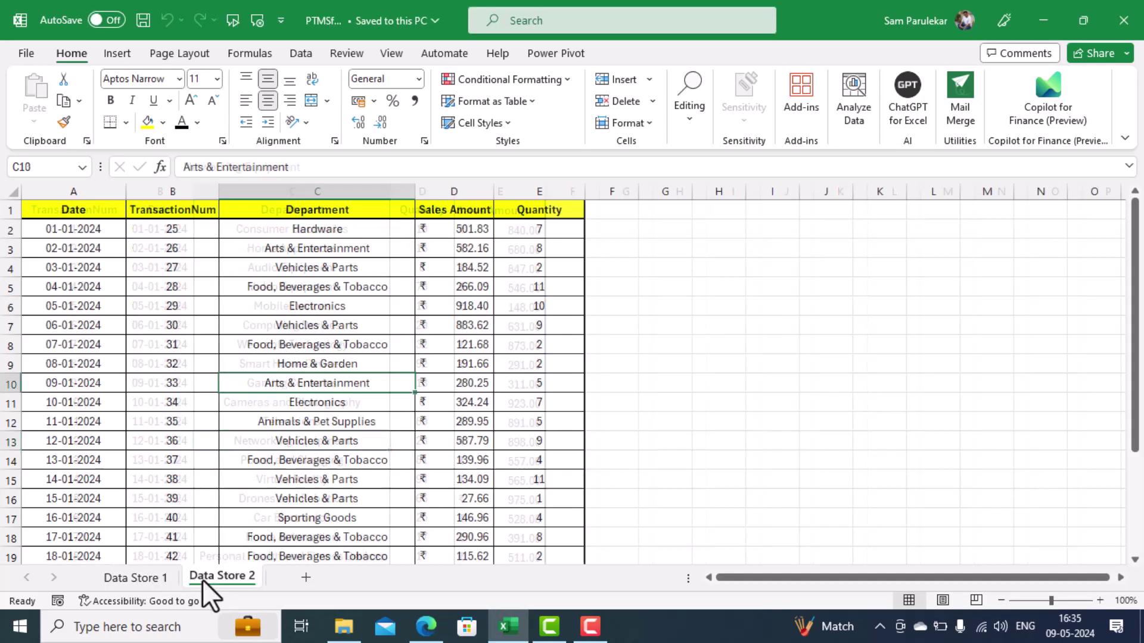
click(160, 587)
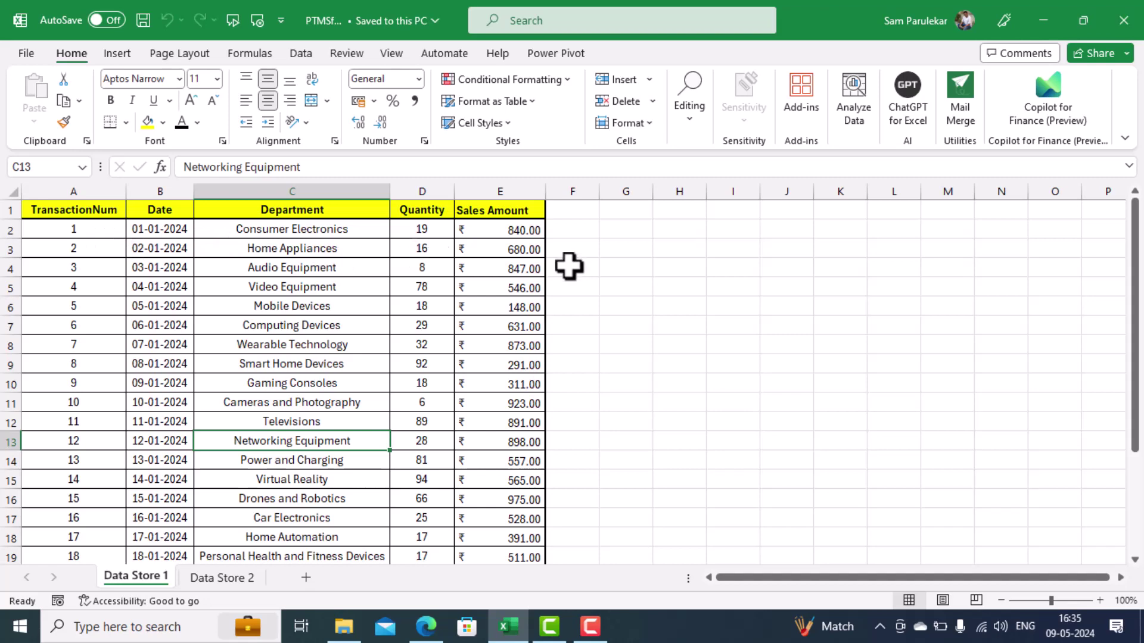
click(250, 581)
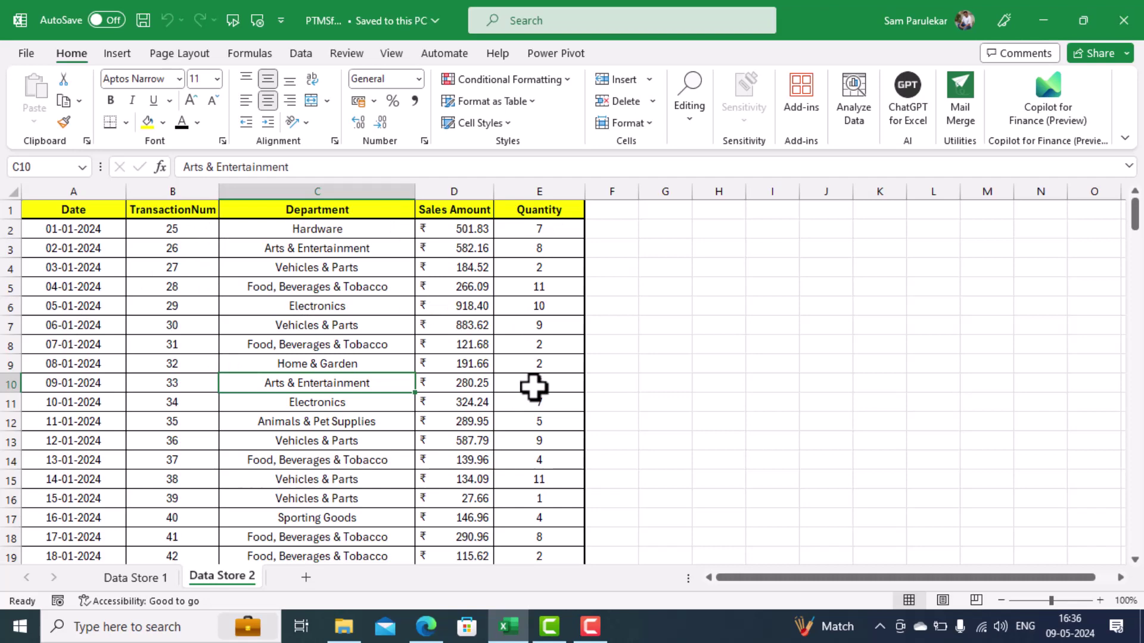
click(147, 587)
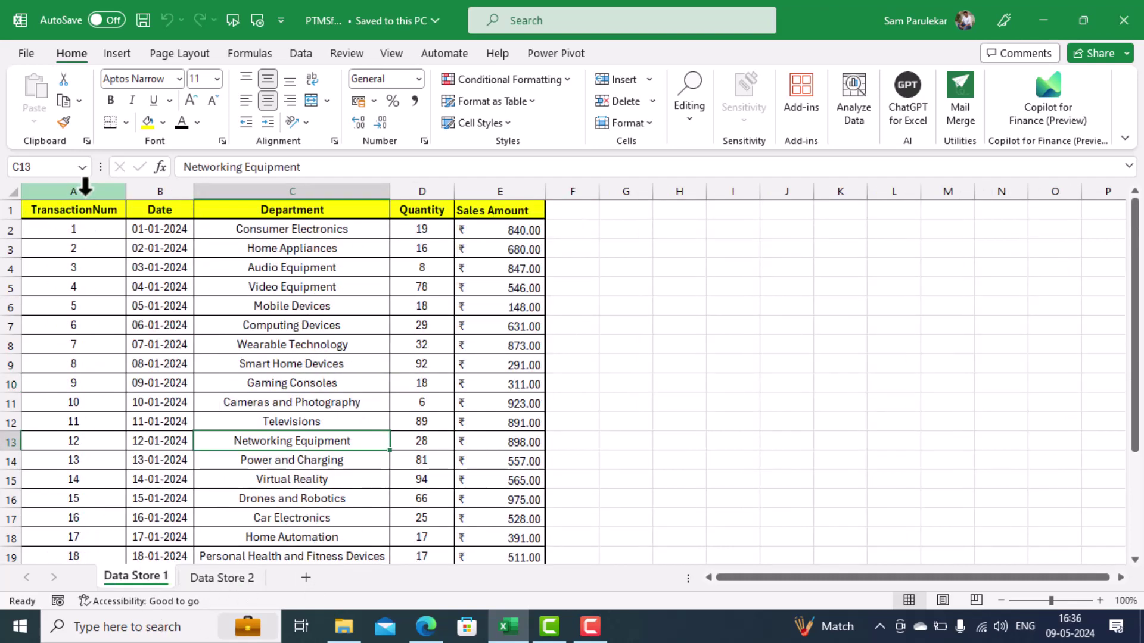
click(208, 581)
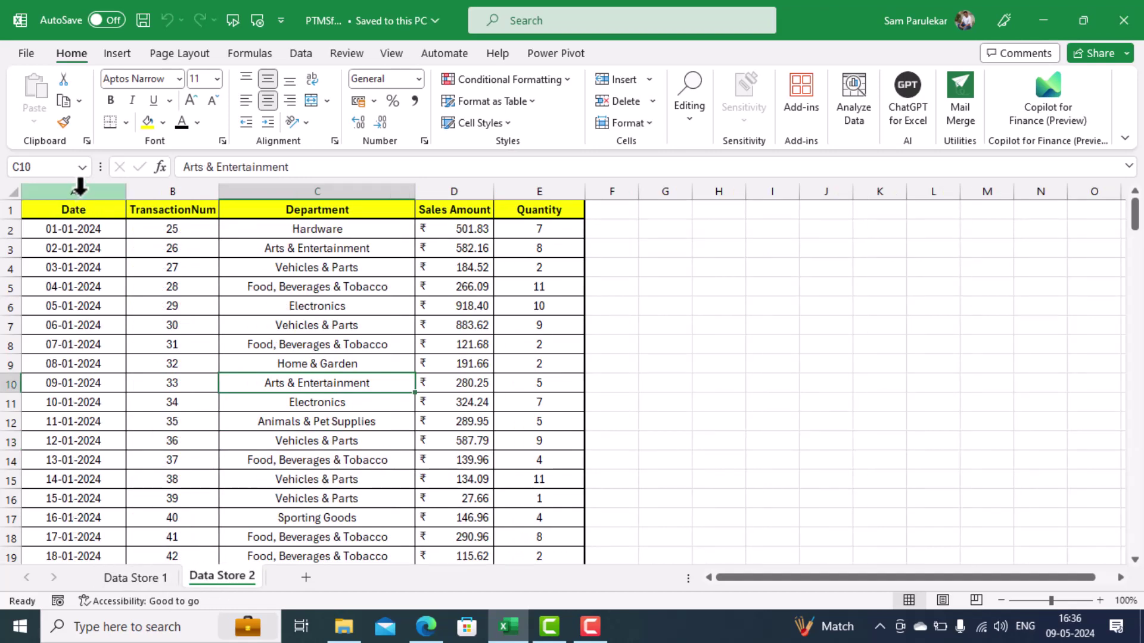
click(119, 584)
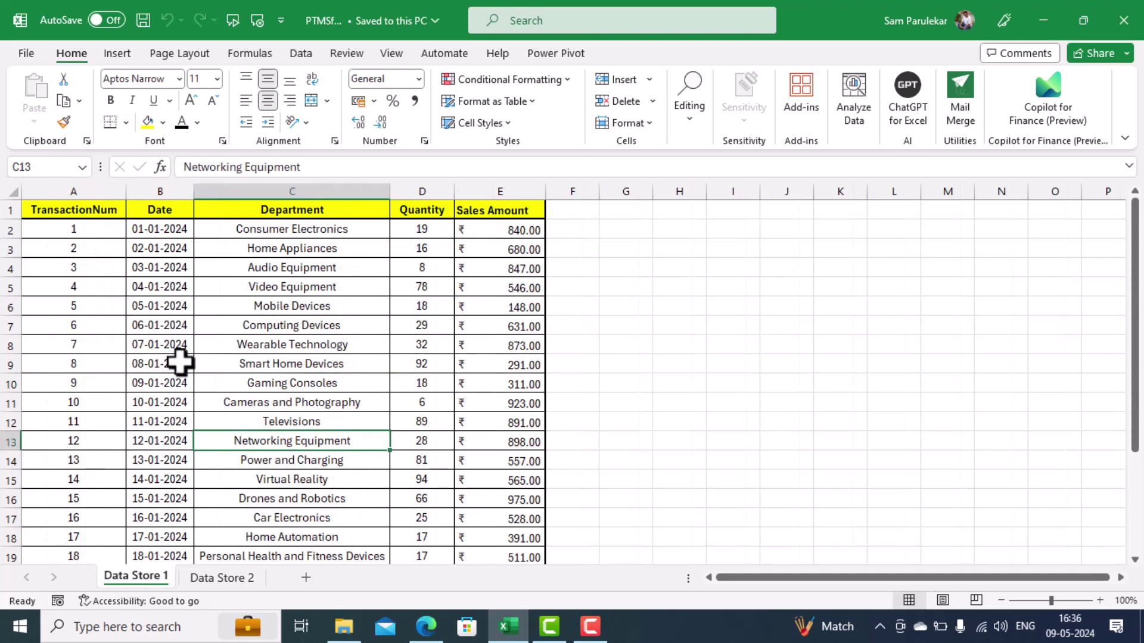
click(241, 580)
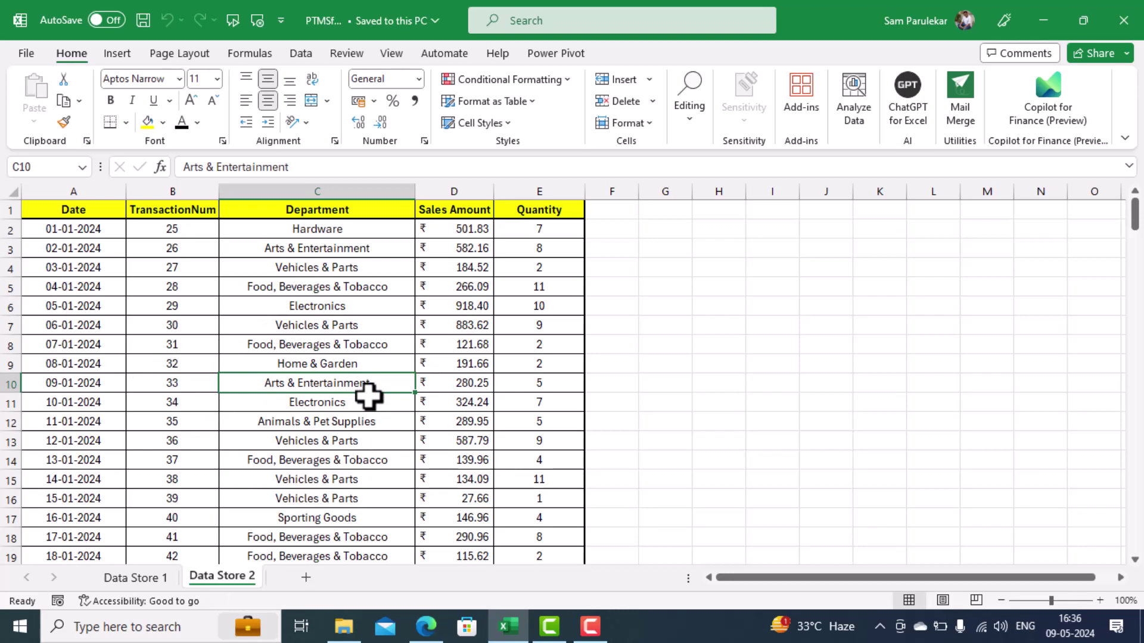
key(ctrl+t)
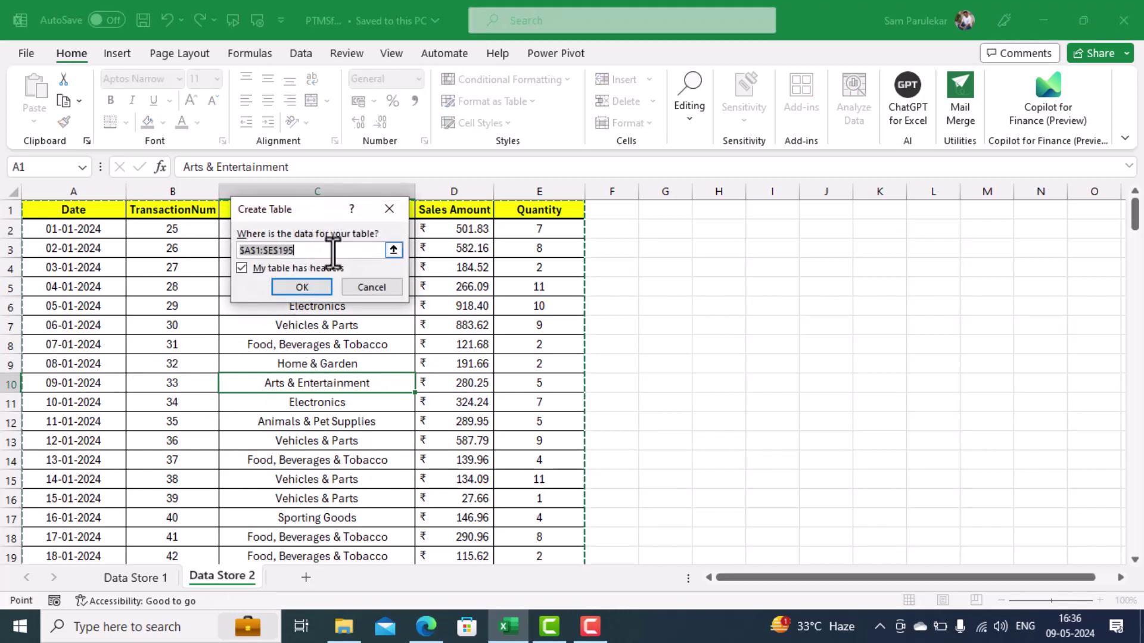
- Create the table from A1:E195, name it Store2, and apply the first Light table style
click(311, 288)
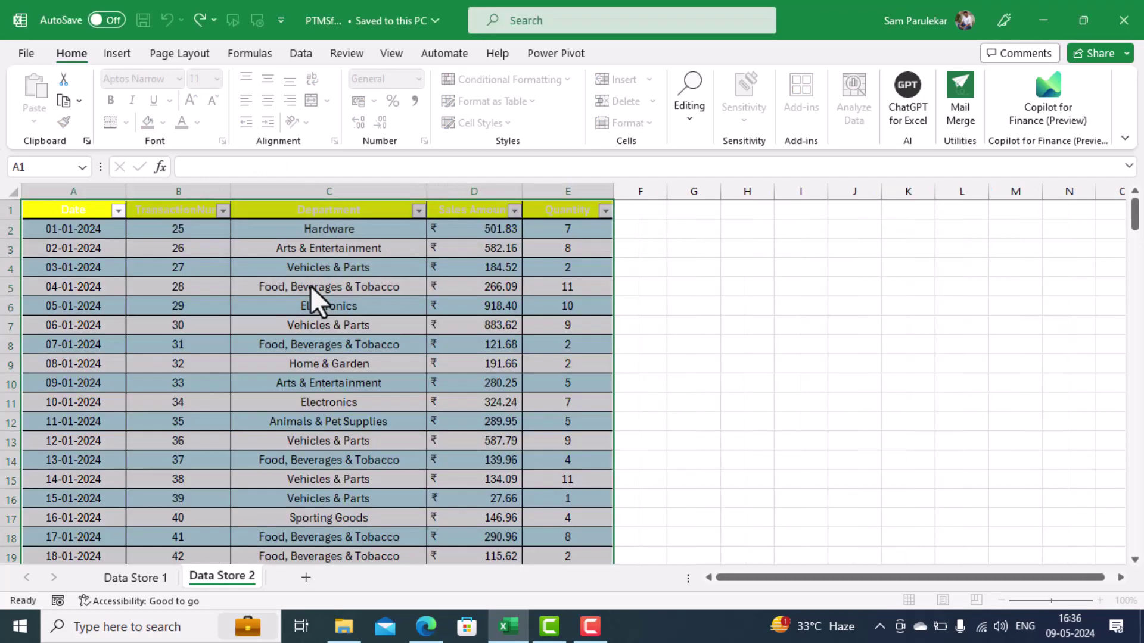
click(70, 102)
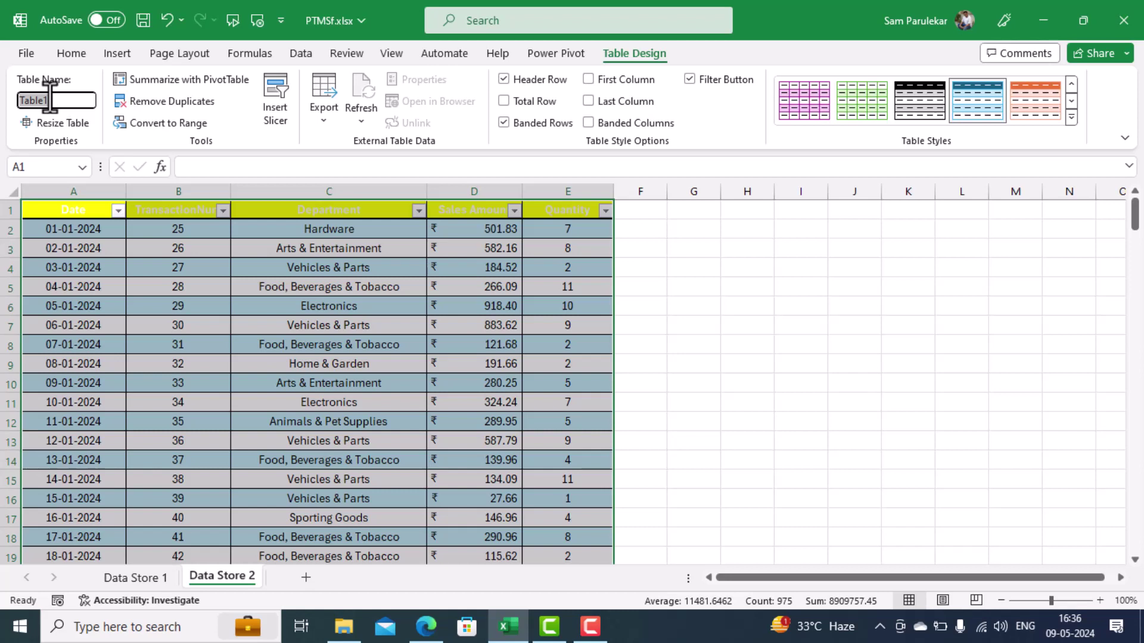
text(Store2)
key(Return)
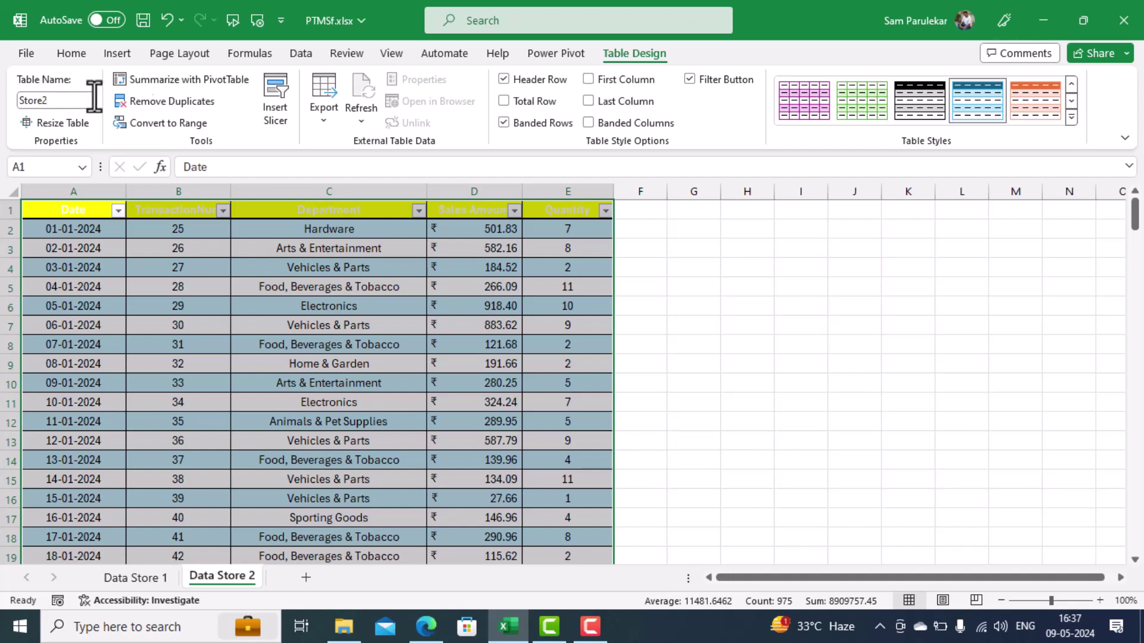
click(1070, 119)
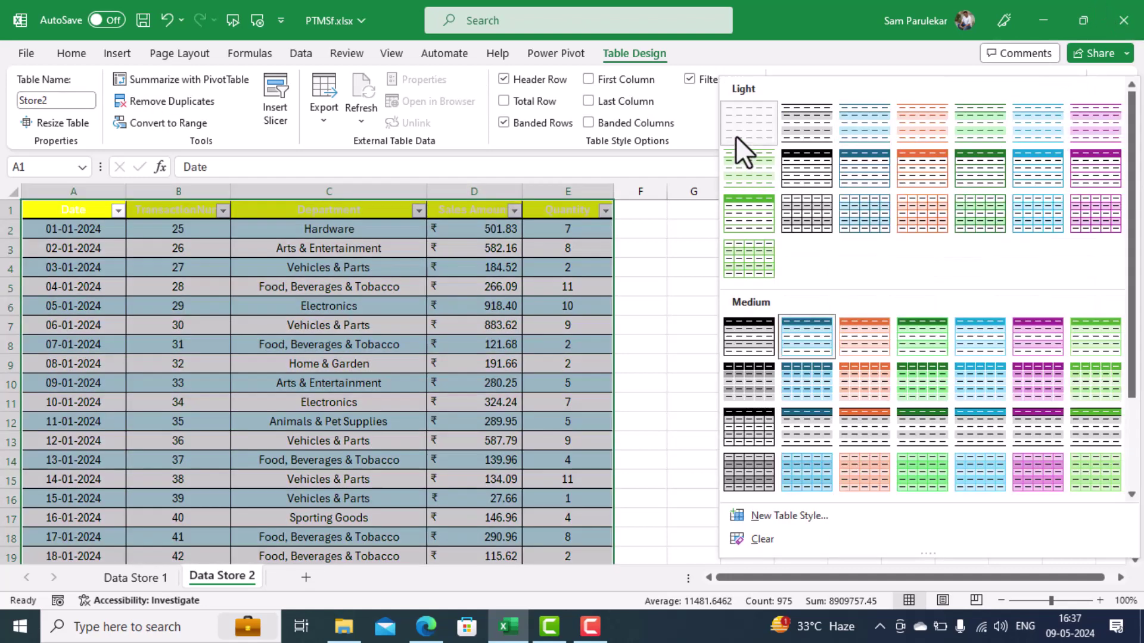
click(736, 137)
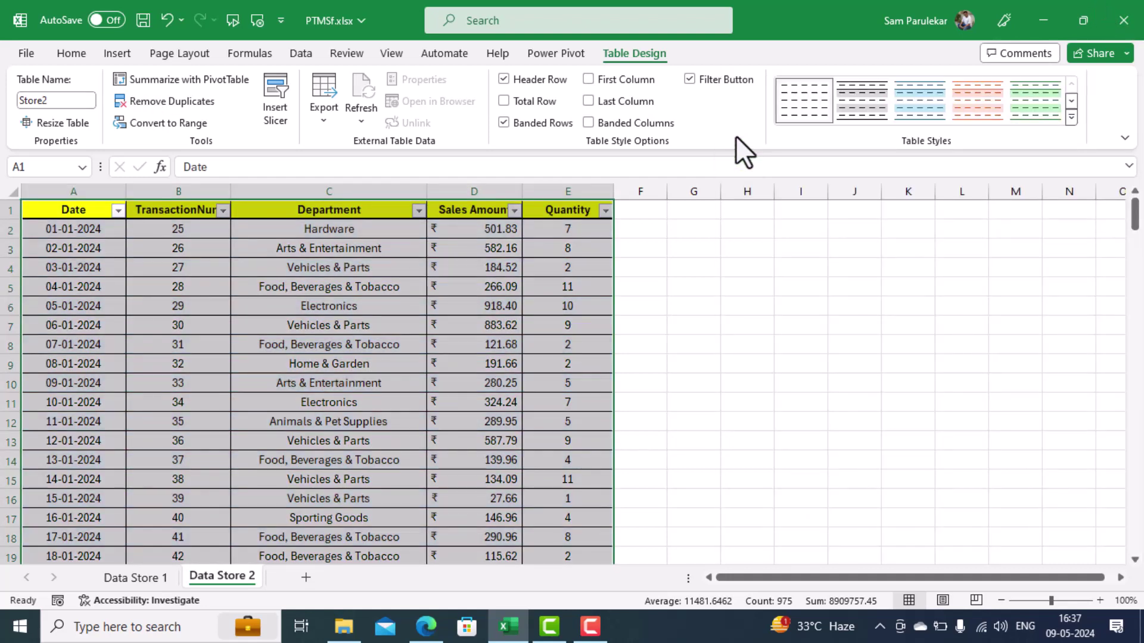
click(141, 577)
- Turn the Data Store 1 range A1:E25 into a table named Store1 with the first Light style
click(210, 250)
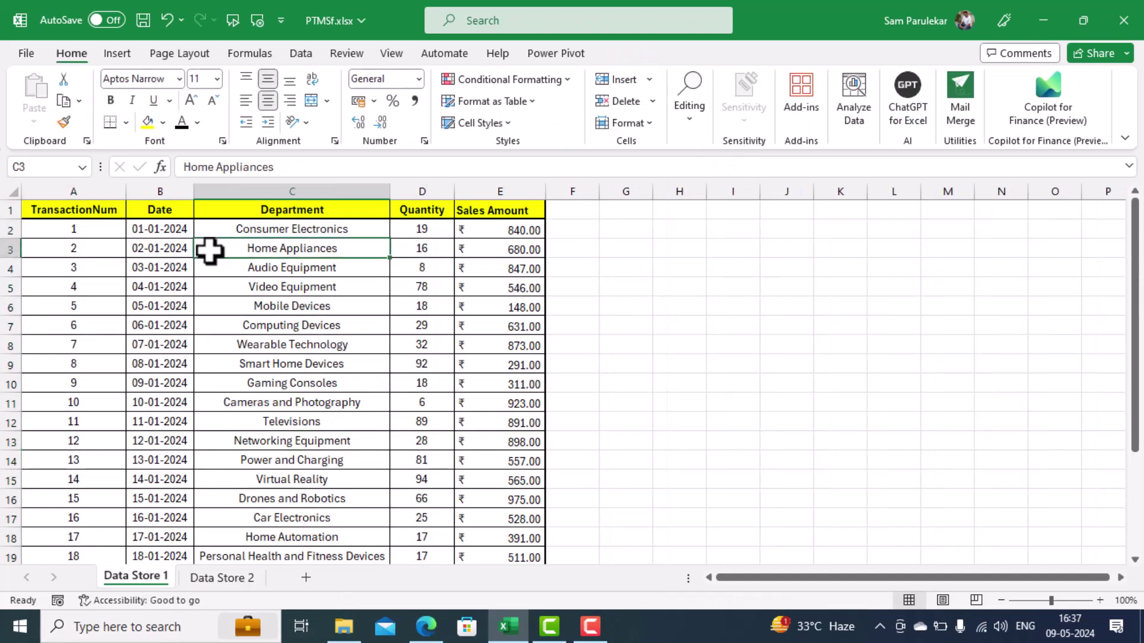
key(ctrl+t)
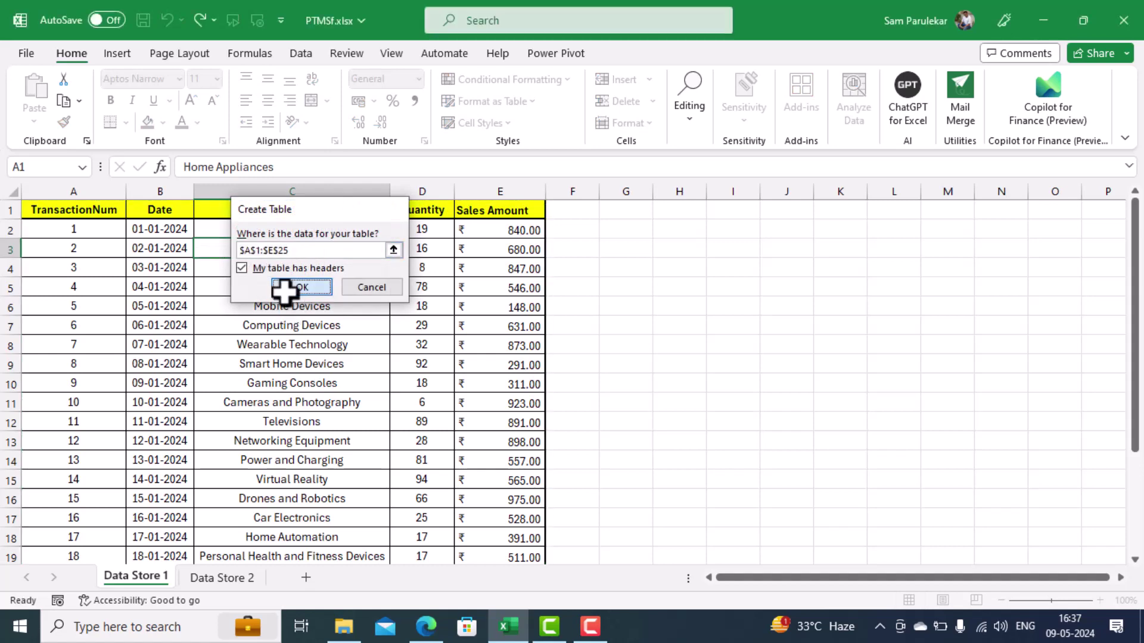
click(286, 289)
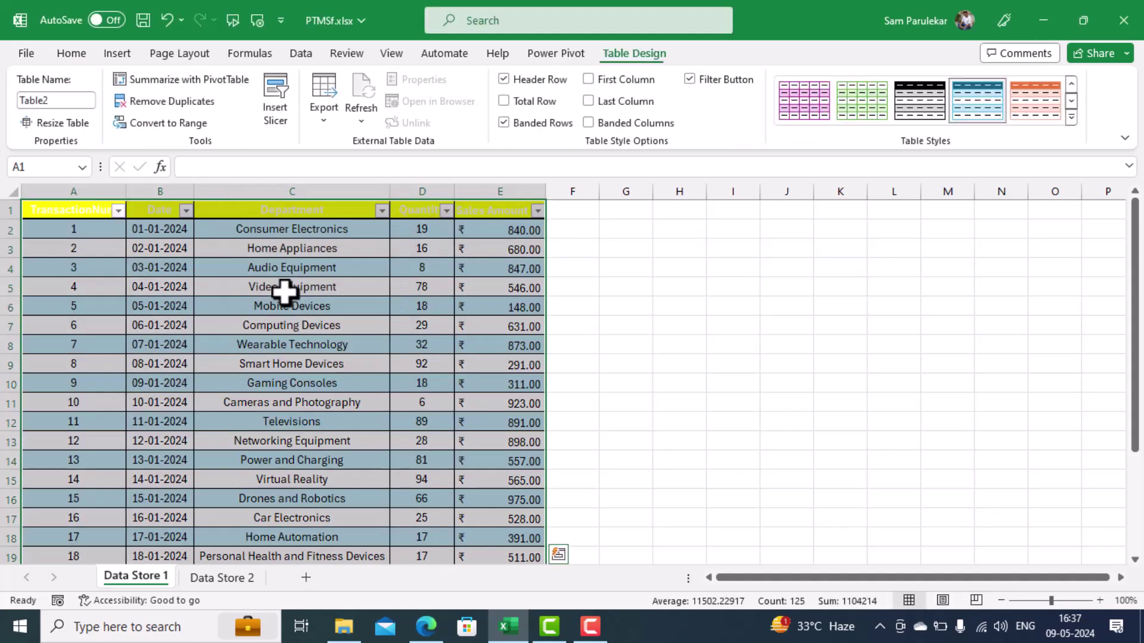
click(82, 98)
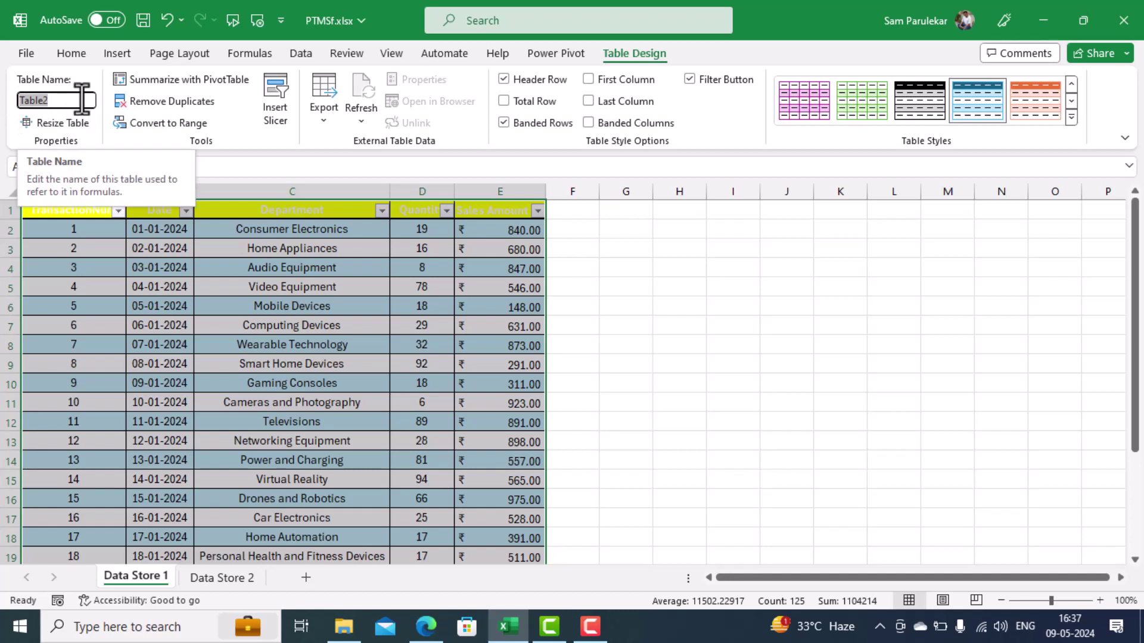
text(Sto)
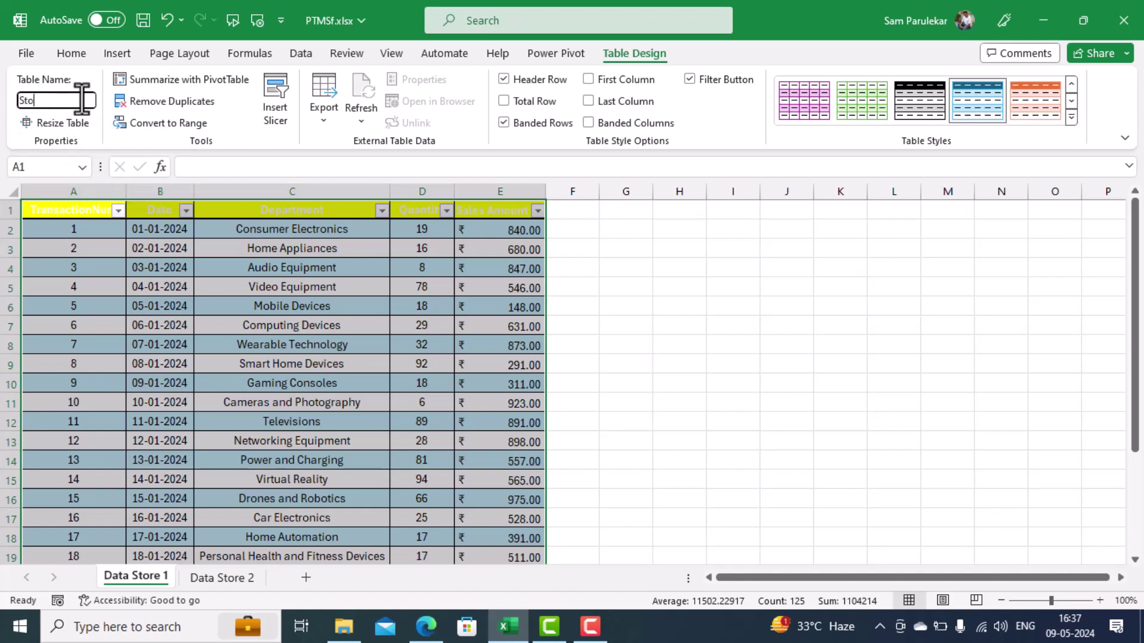
text(re1)
key(Return)
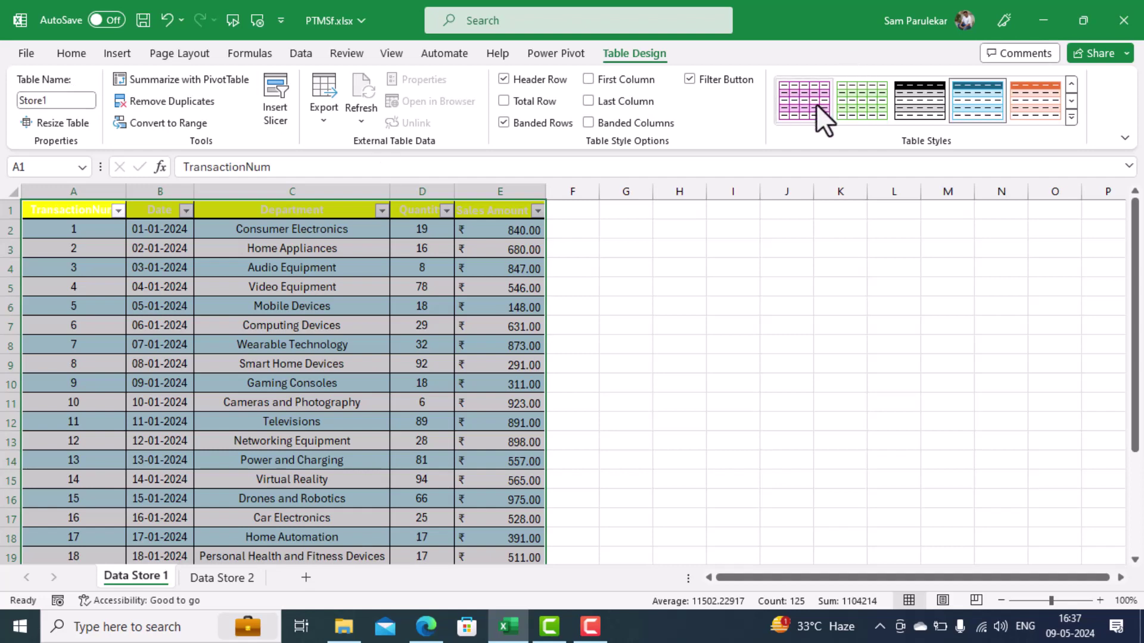
click(1071, 118)
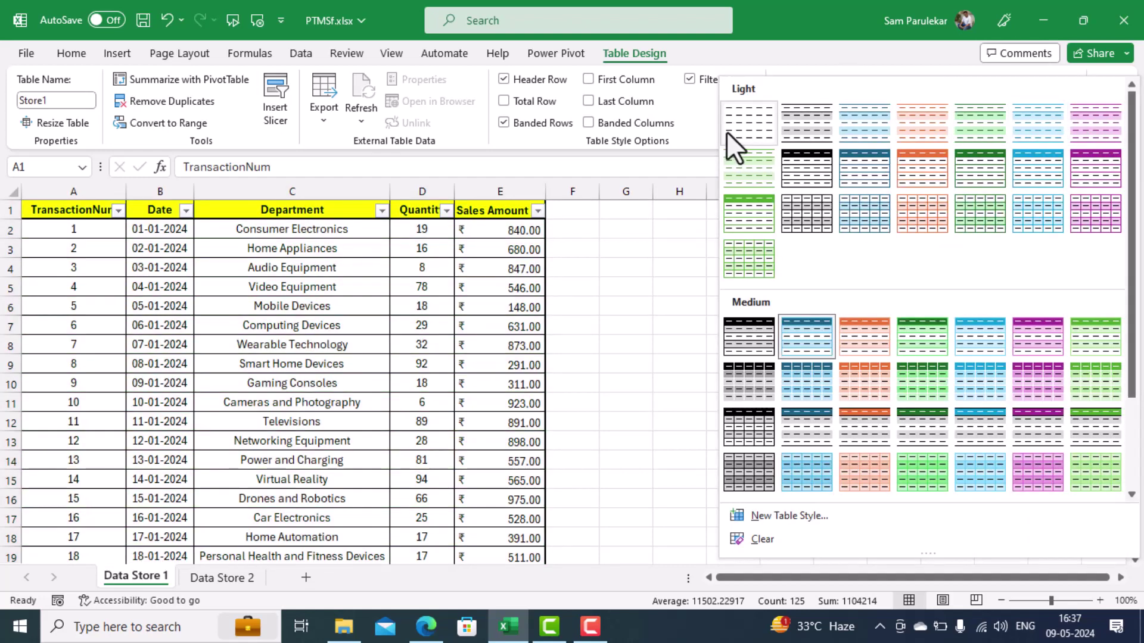
click(728, 132)
click(347, 388)
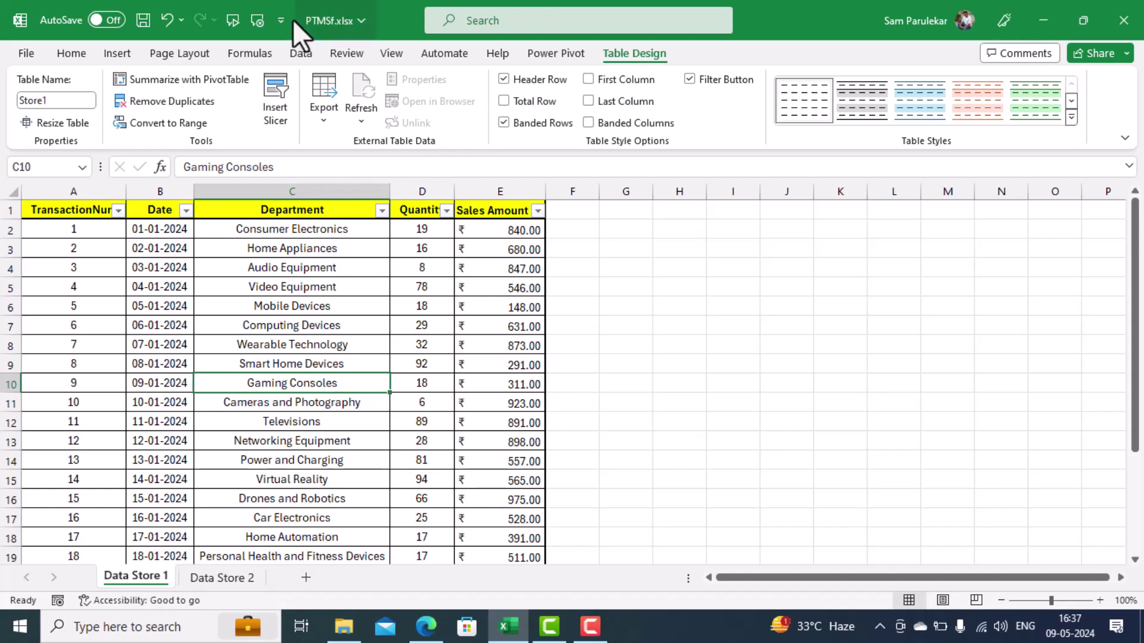
- Load the Store1 table into Power Query with Data > From Table/Range
click(301, 51)
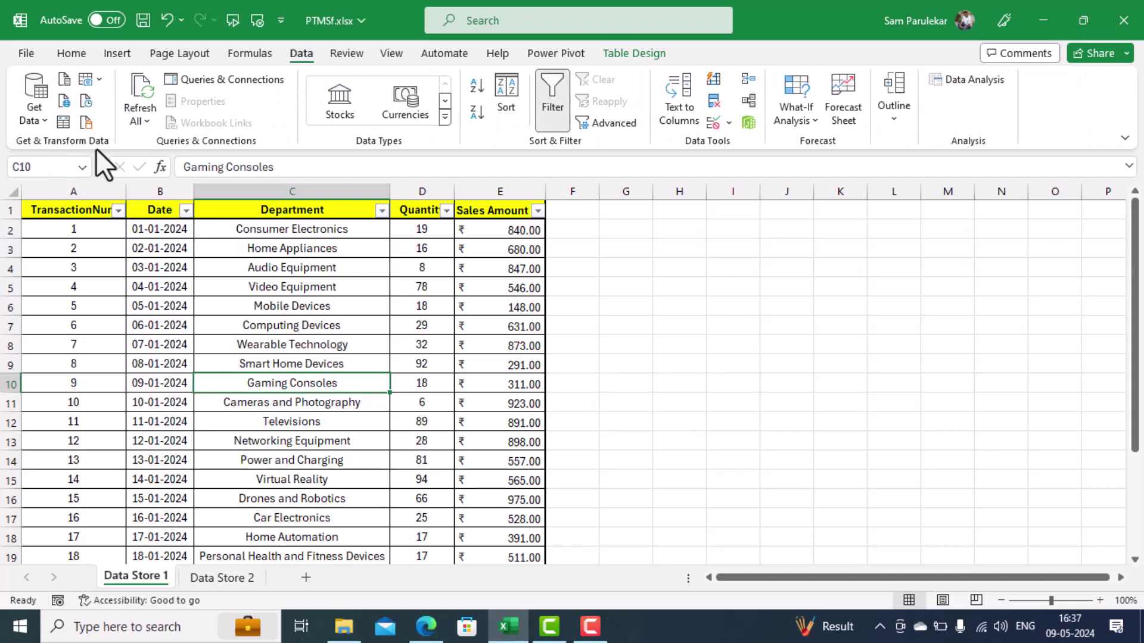
click(67, 122)
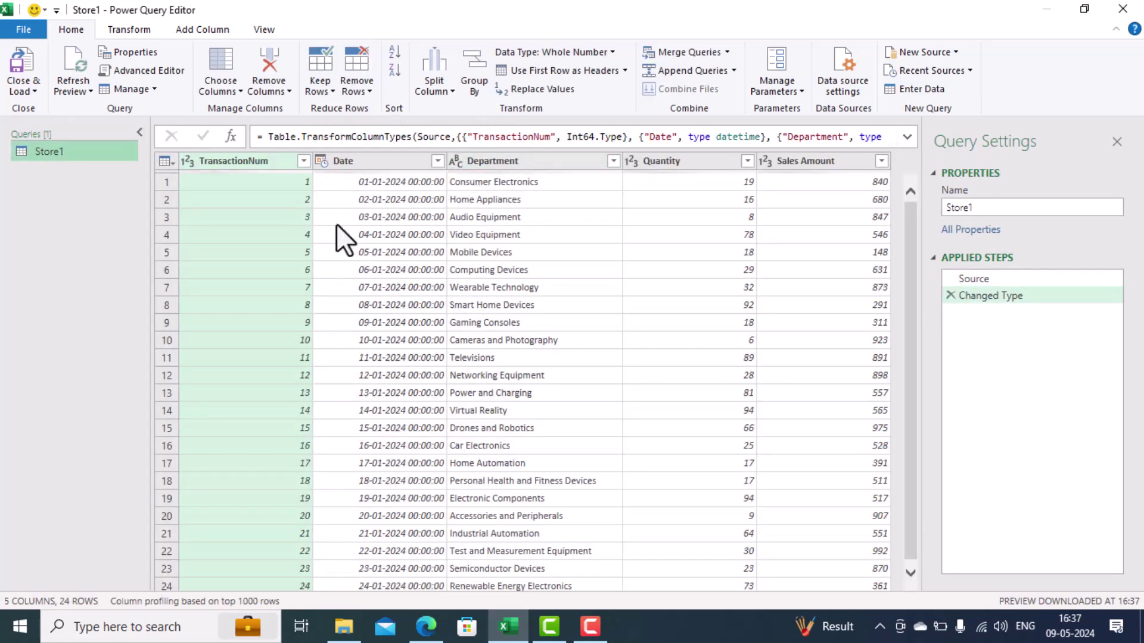
key(super+s)
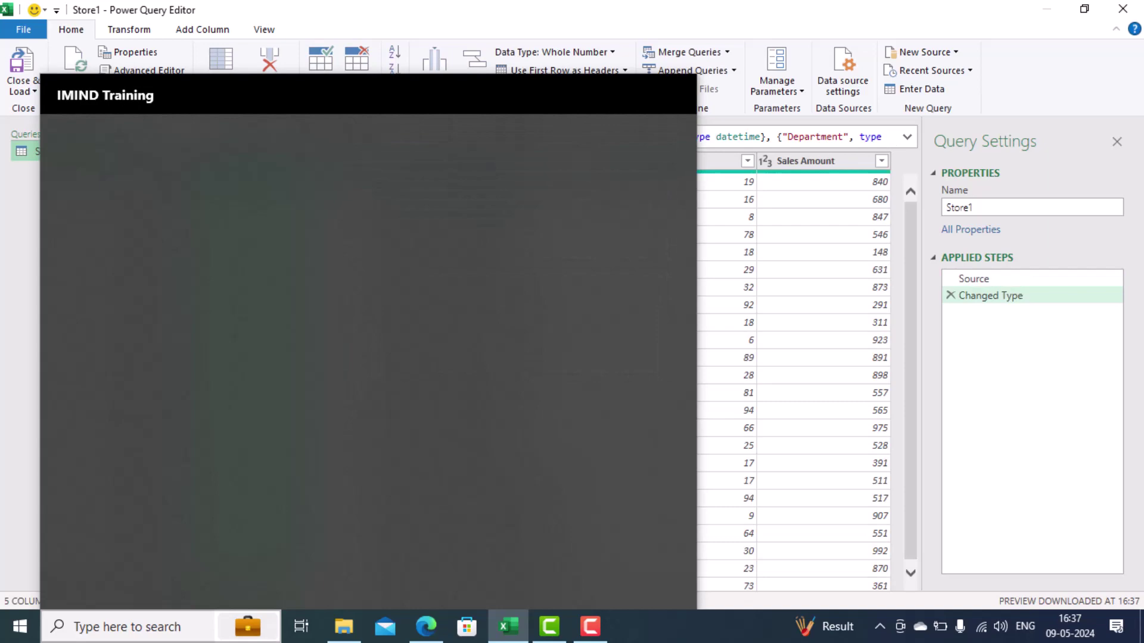
click(807, 175)
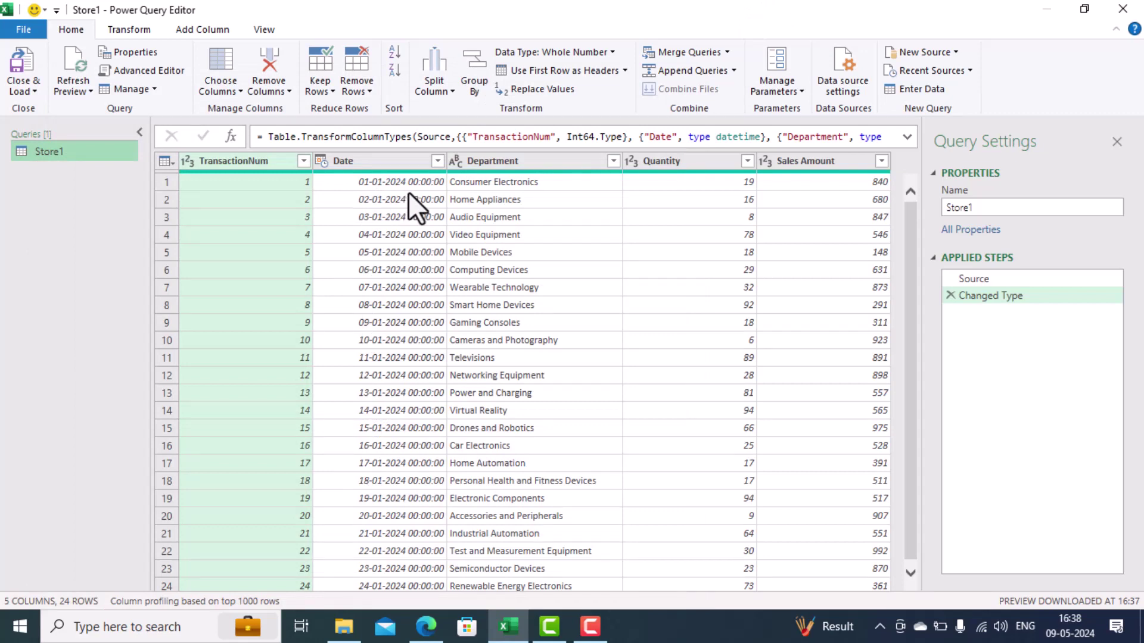
- Set the Date column to the Date type, replacing the current conversion, and view the Source step
click(321, 161)
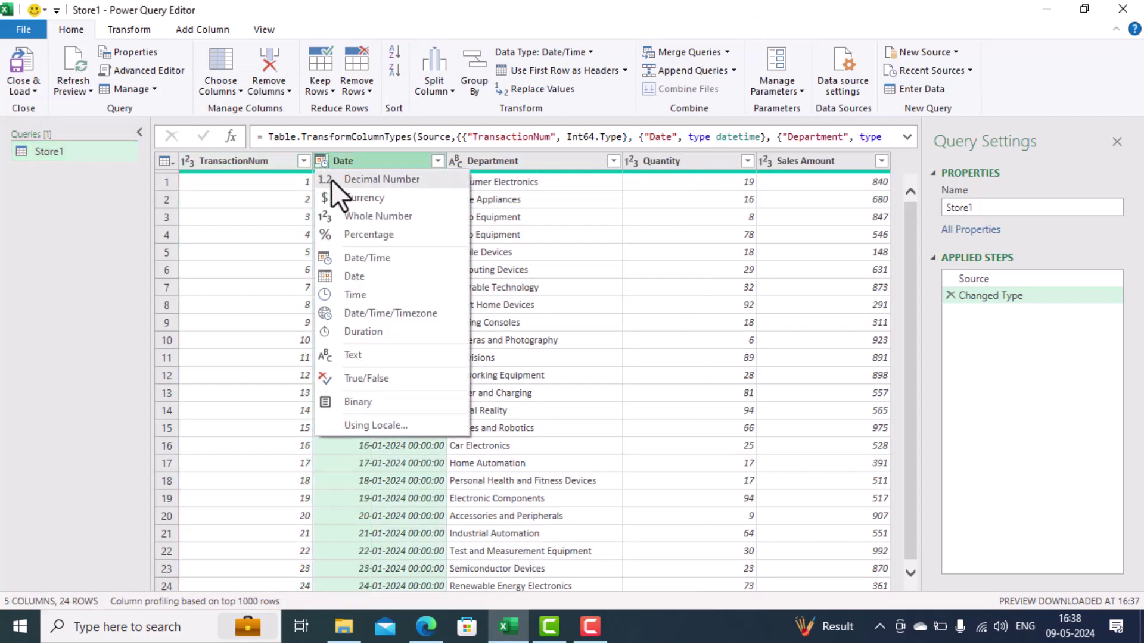
click(361, 277)
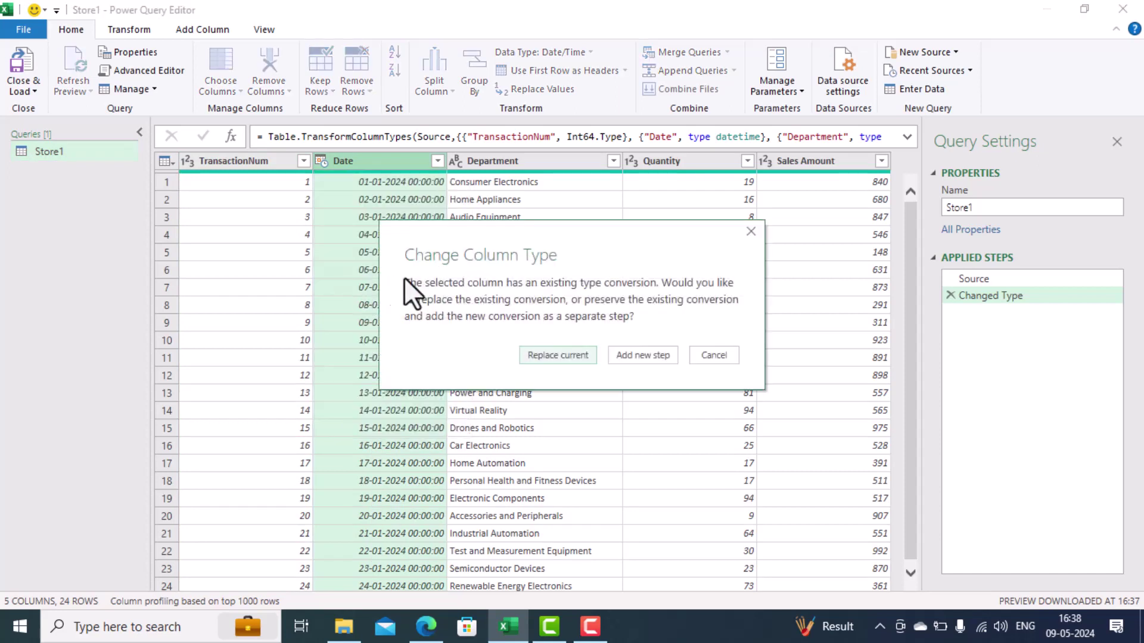
click(571, 355)
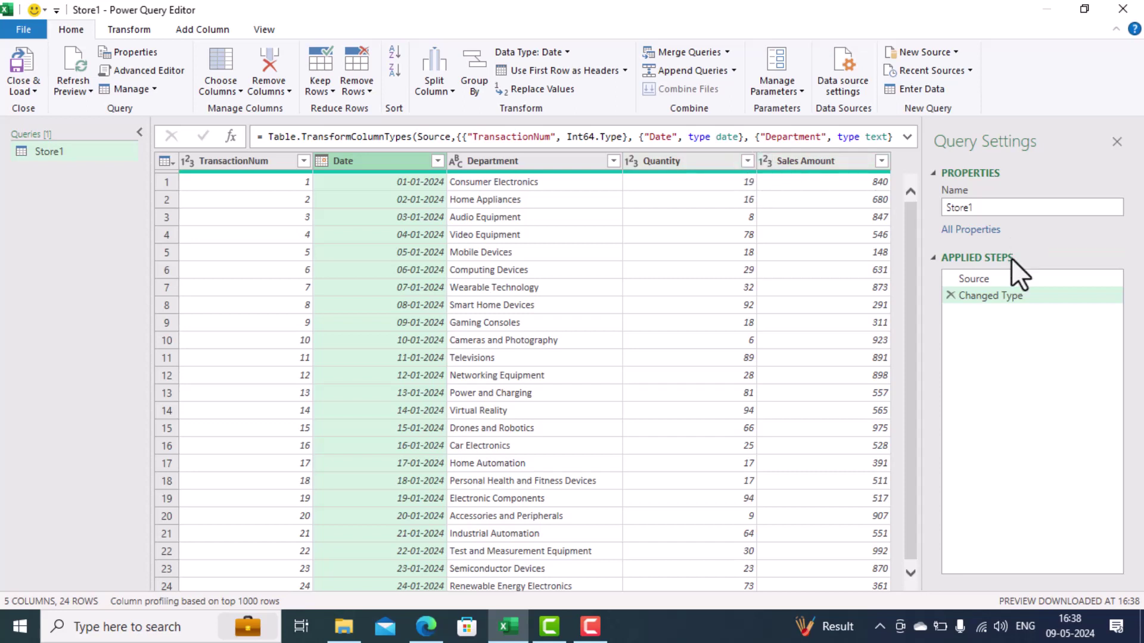
click(989, 277)
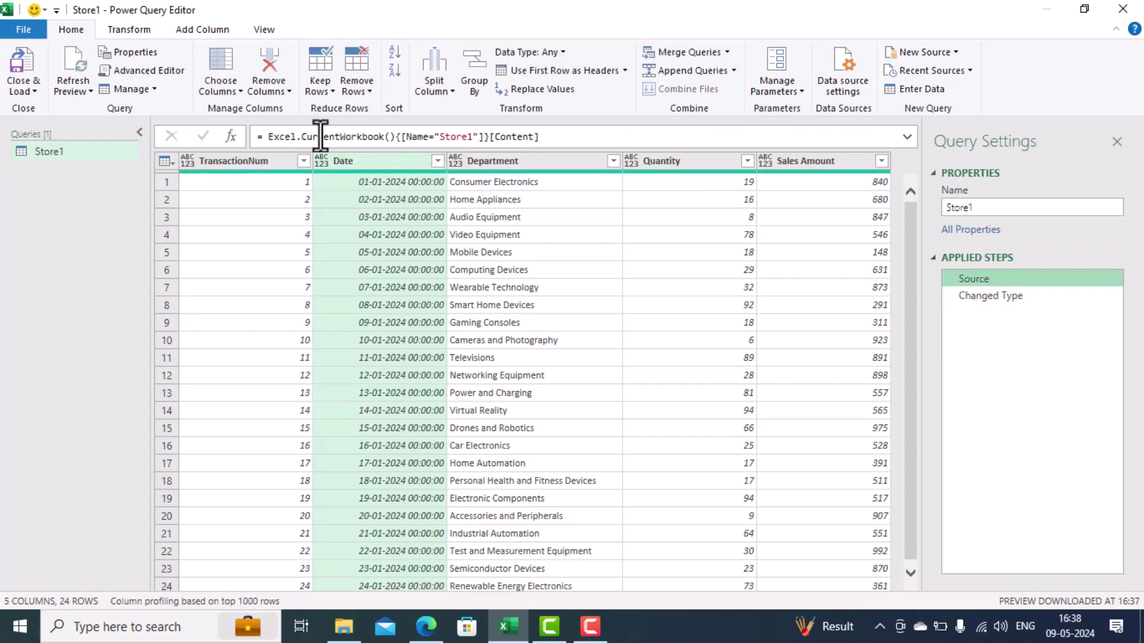
- Duplicate the Store1 query and change its Source formula to read the Store2 table
right_click(47, 153)
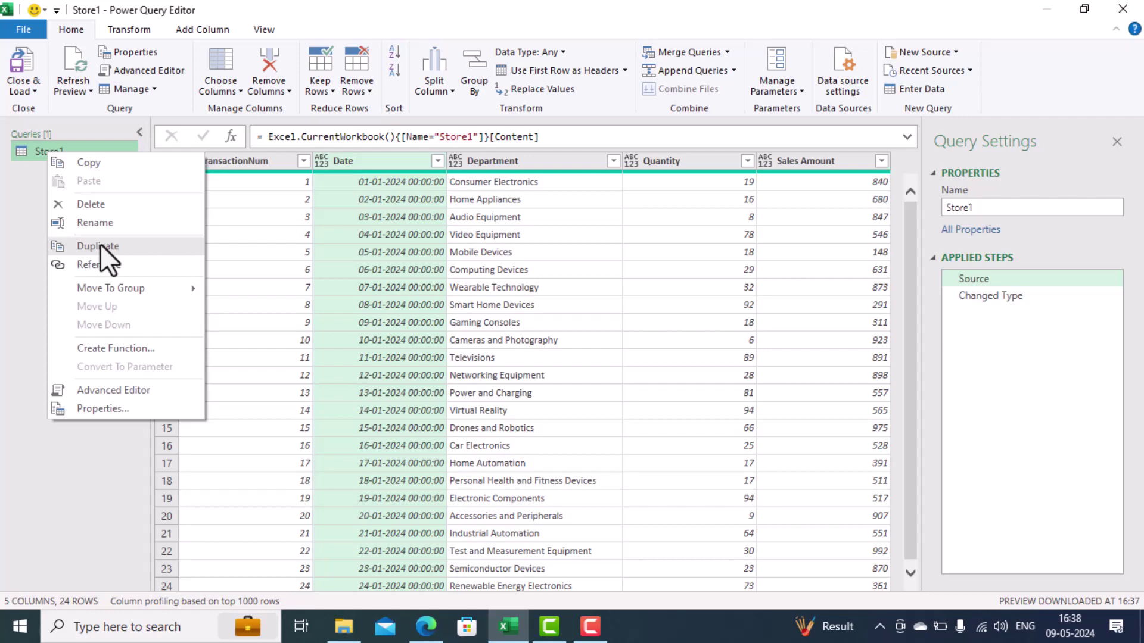
click(100, 244)
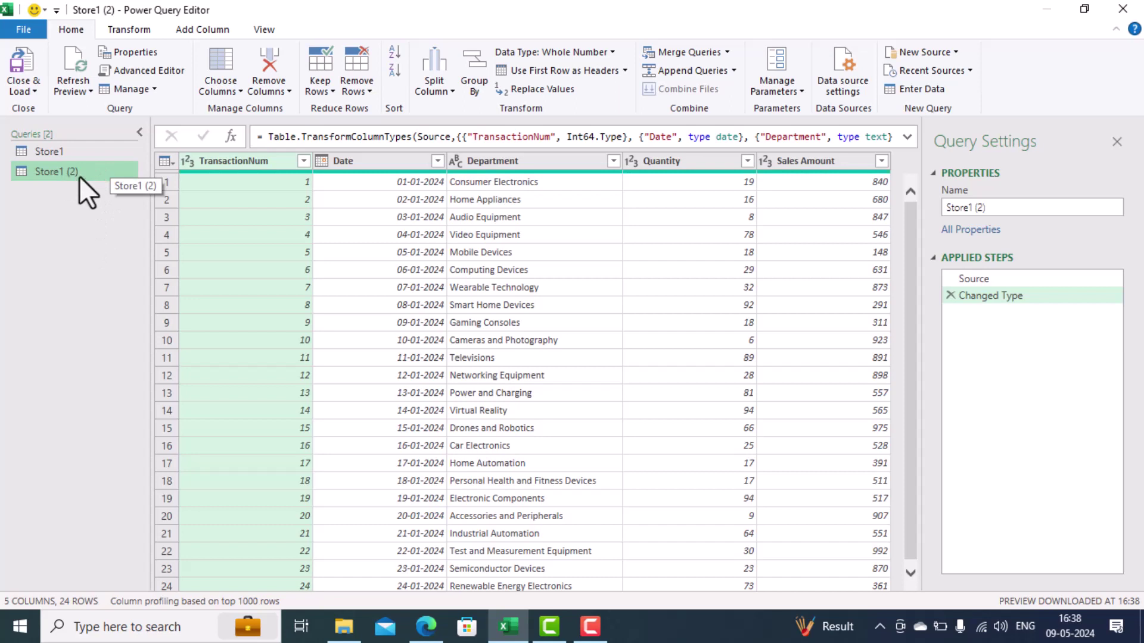
click(965, 276)
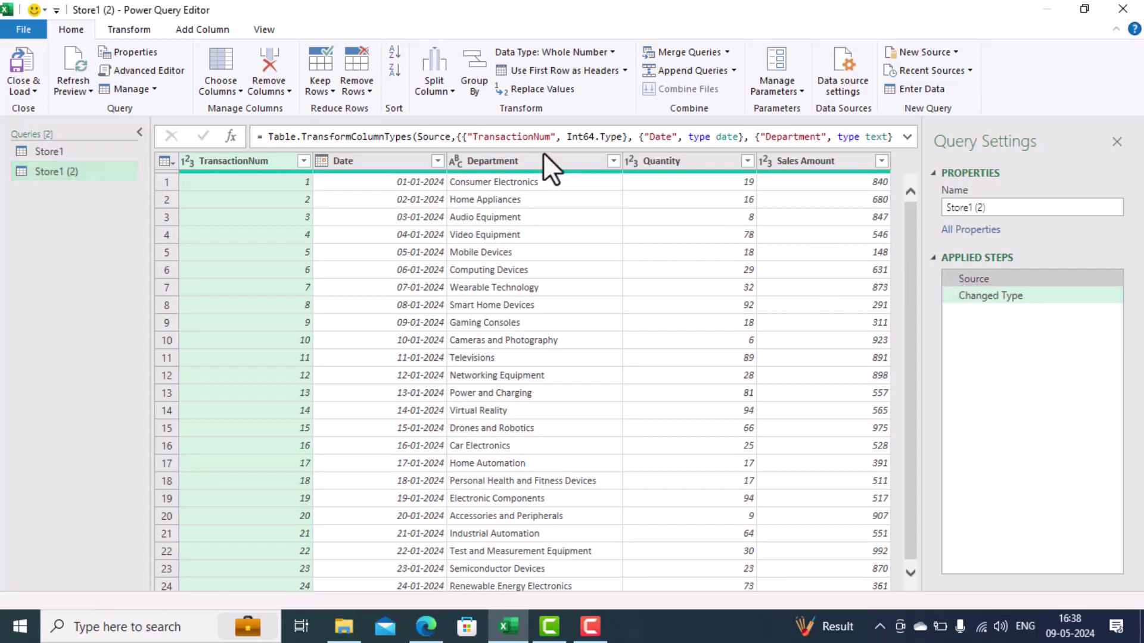
click(467, 136)
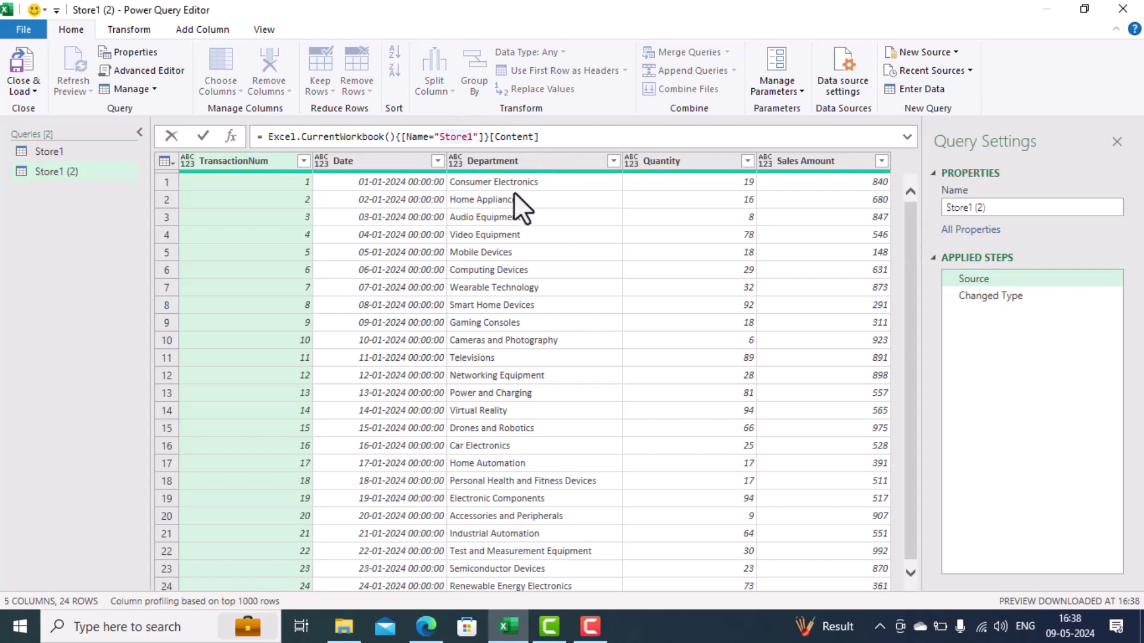
key(Delete)
text(2)
key(Return)
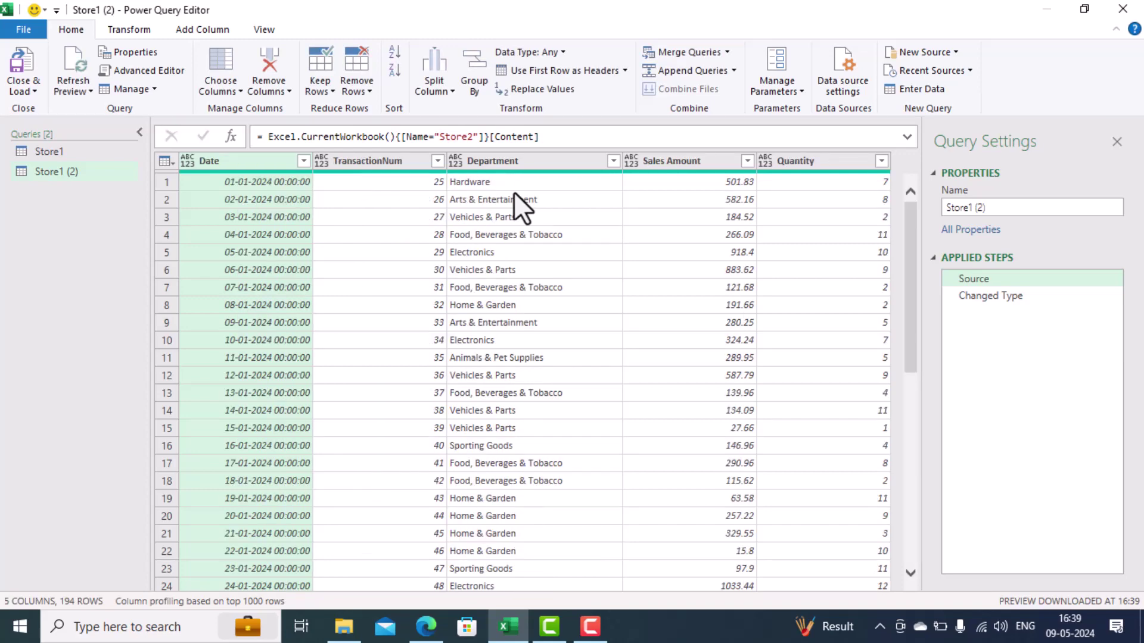
- Rename the duplicated query to Store2
click(1006, 208)
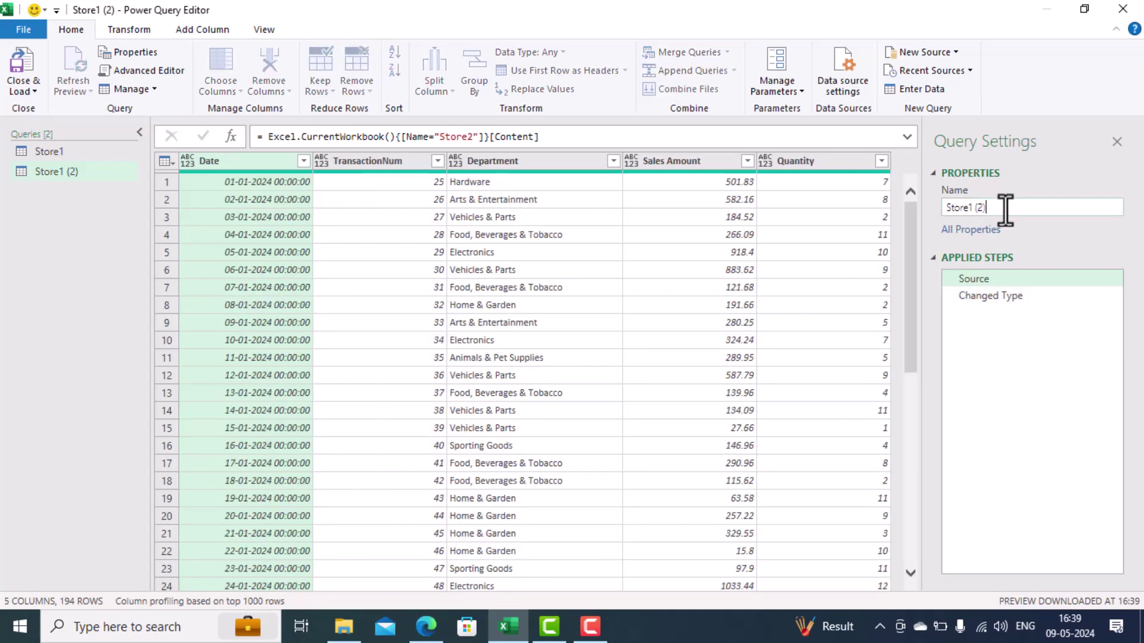
key(BackSpace)
key(BackSpace)
key(BackSpace)
key(BackSpace)
key(BackSpace)
text(2)
key(Return)
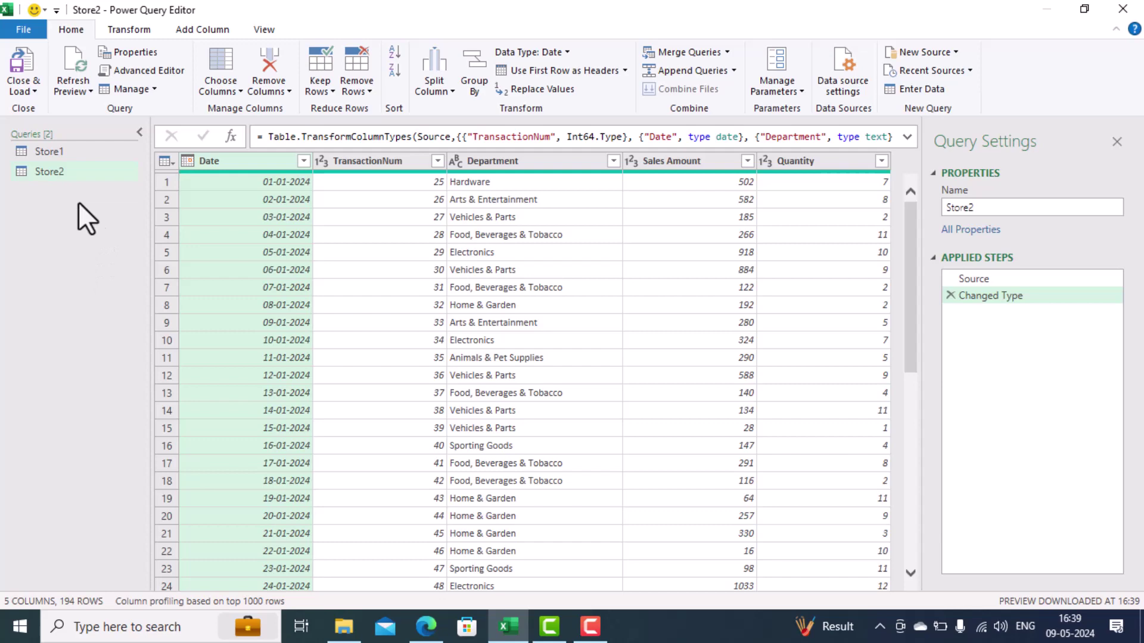
- Load the queries with Only Create Connection, then reopen Store1 in the Power Query Editor
click(33, 89)
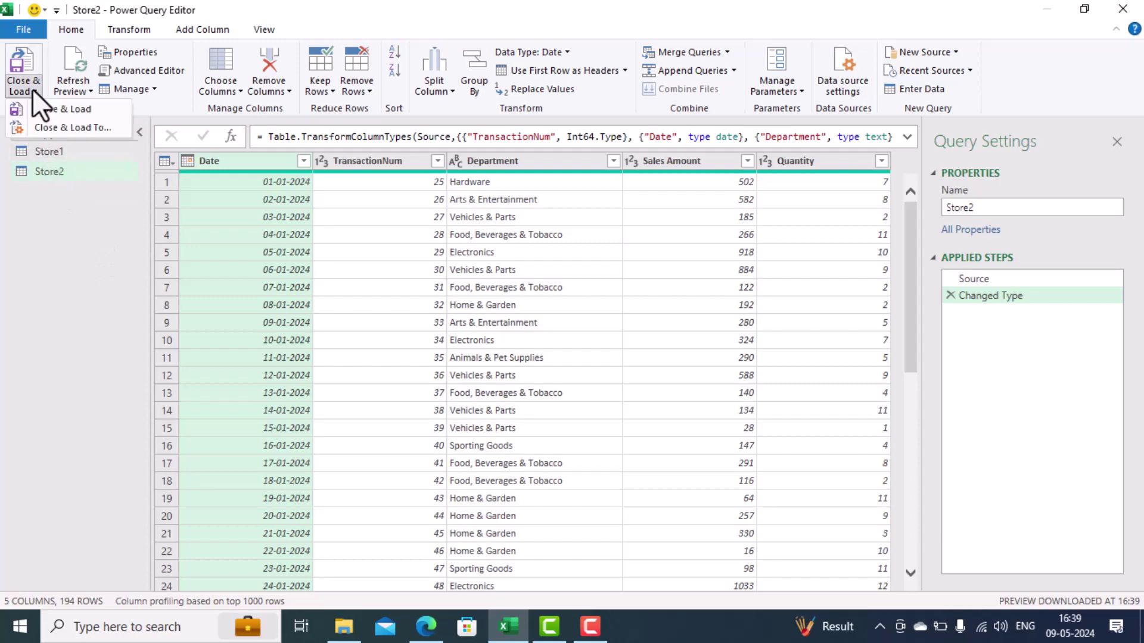
click(37, 127)
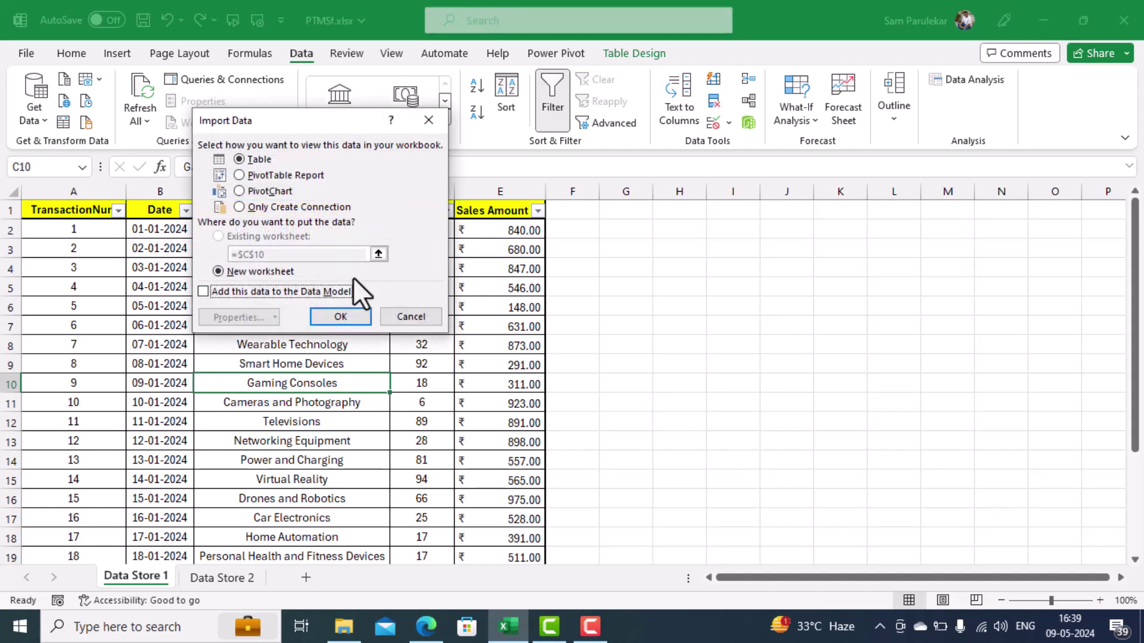
click(255, 209)
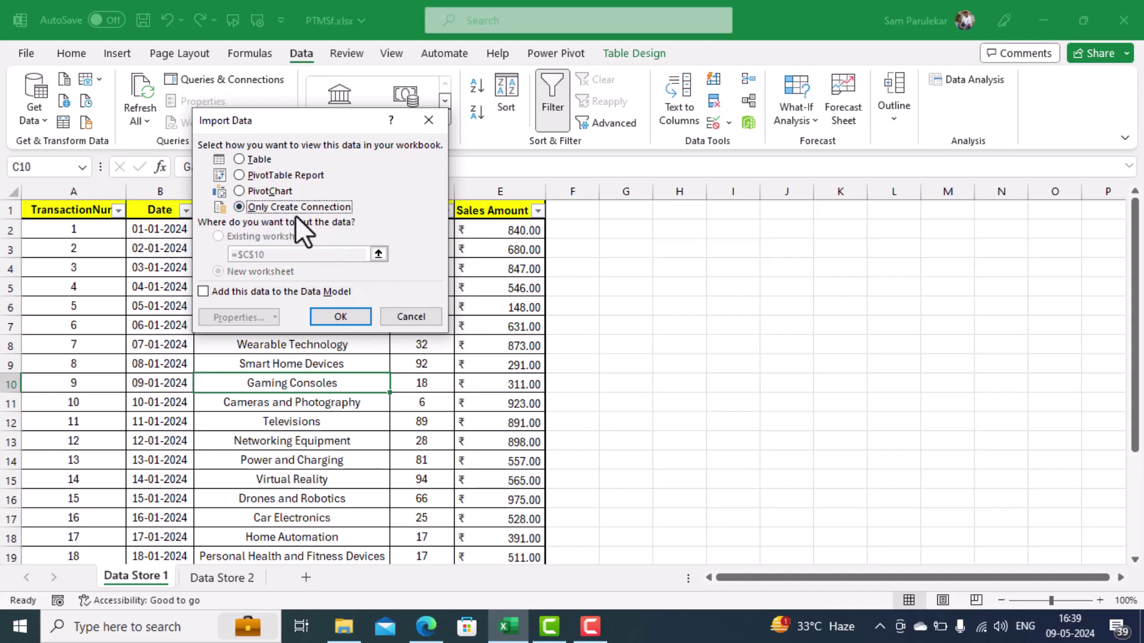
click(326, 316)
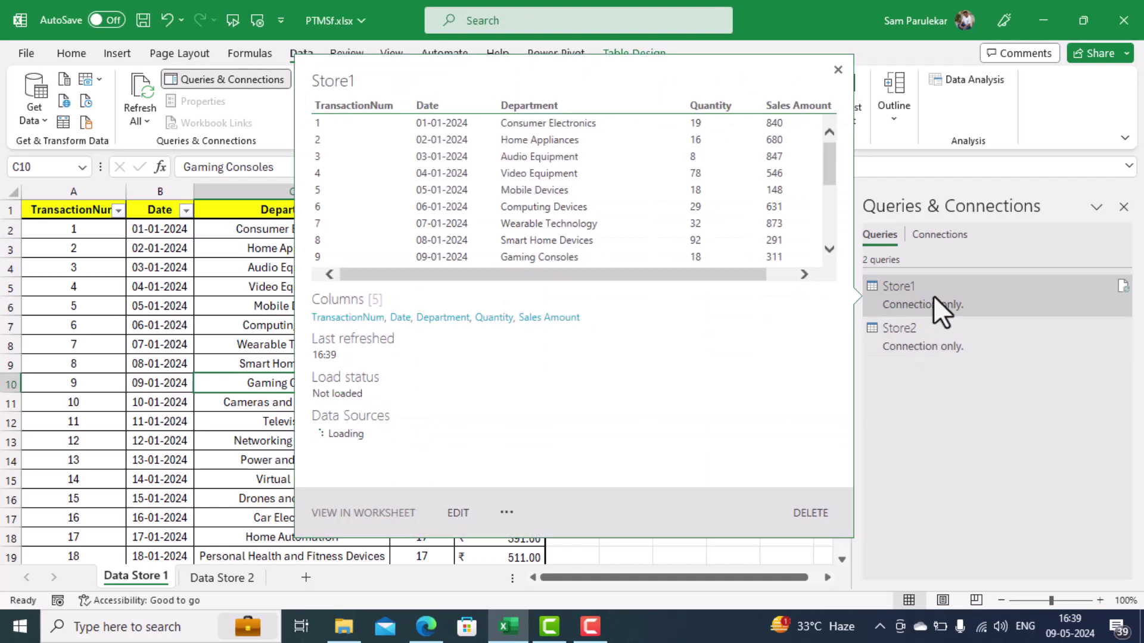
click(933, 295)
double_click(933, 296)
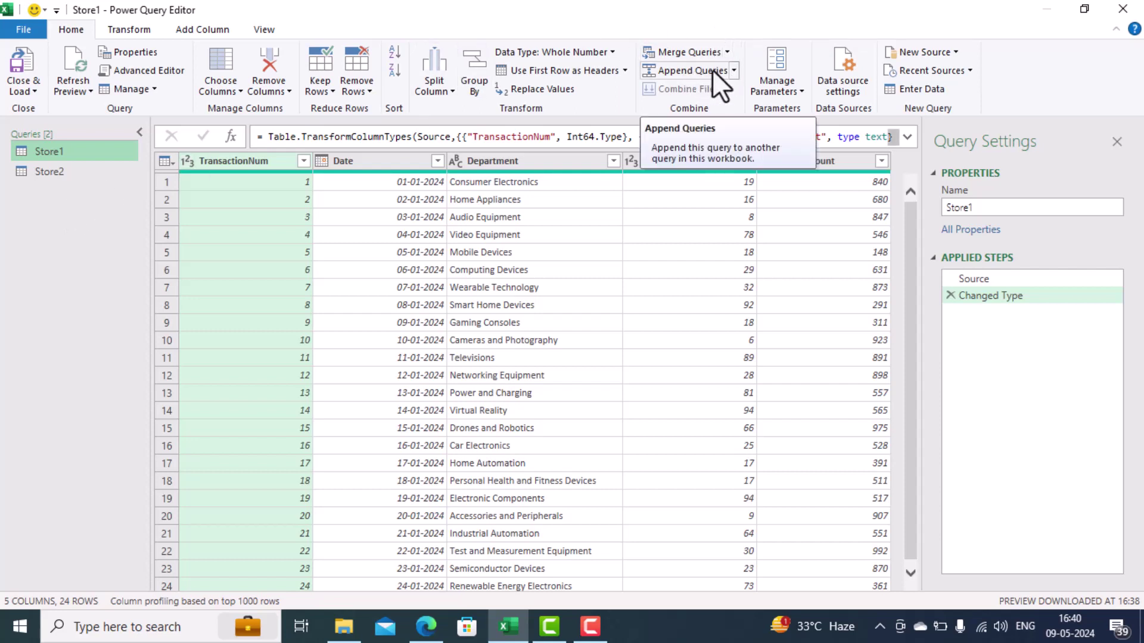
- Choose Append Queries as New from the Append Queries dropdown
click(733, 71)
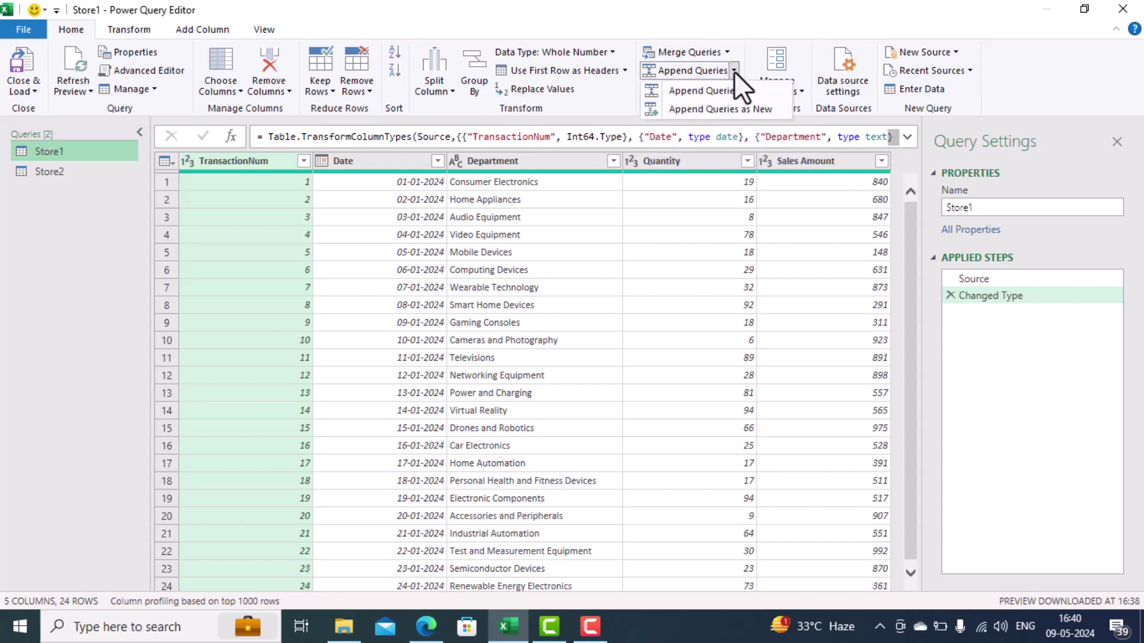
click(716, 109)
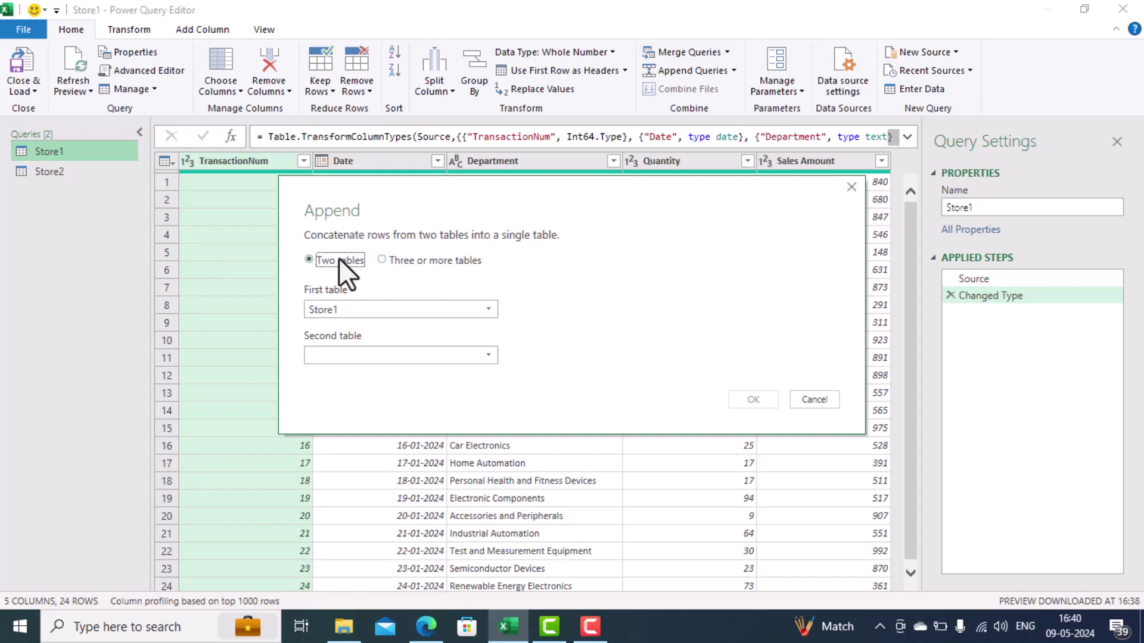
- Append Store2 as the second table to Store1, giving the 218-row Append1 query
click(346, 360)
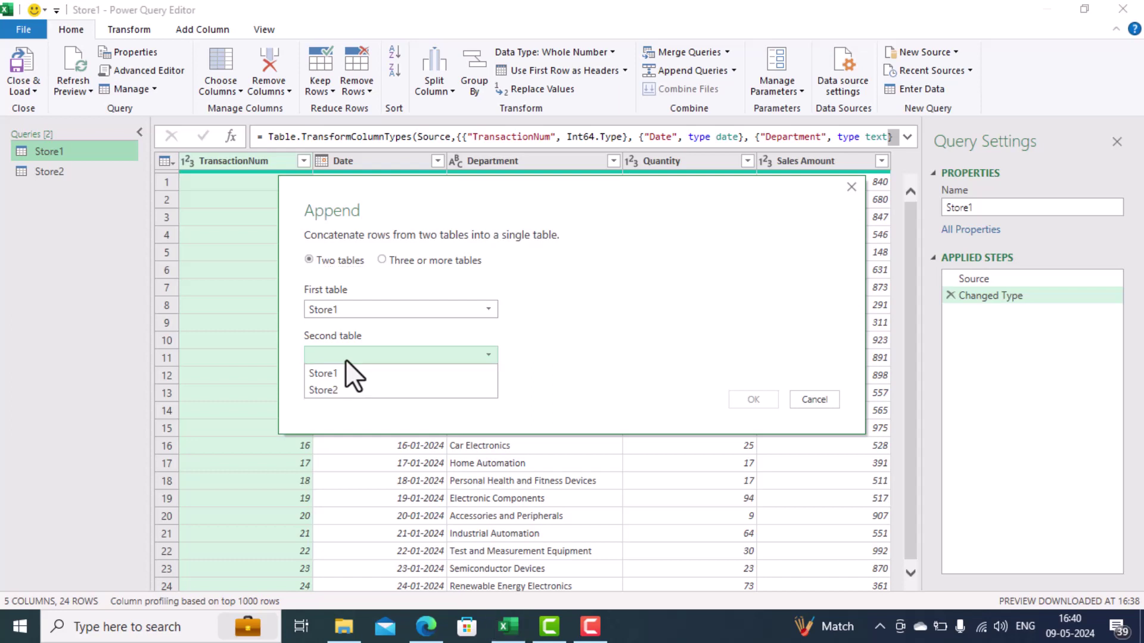
click(342, 391)
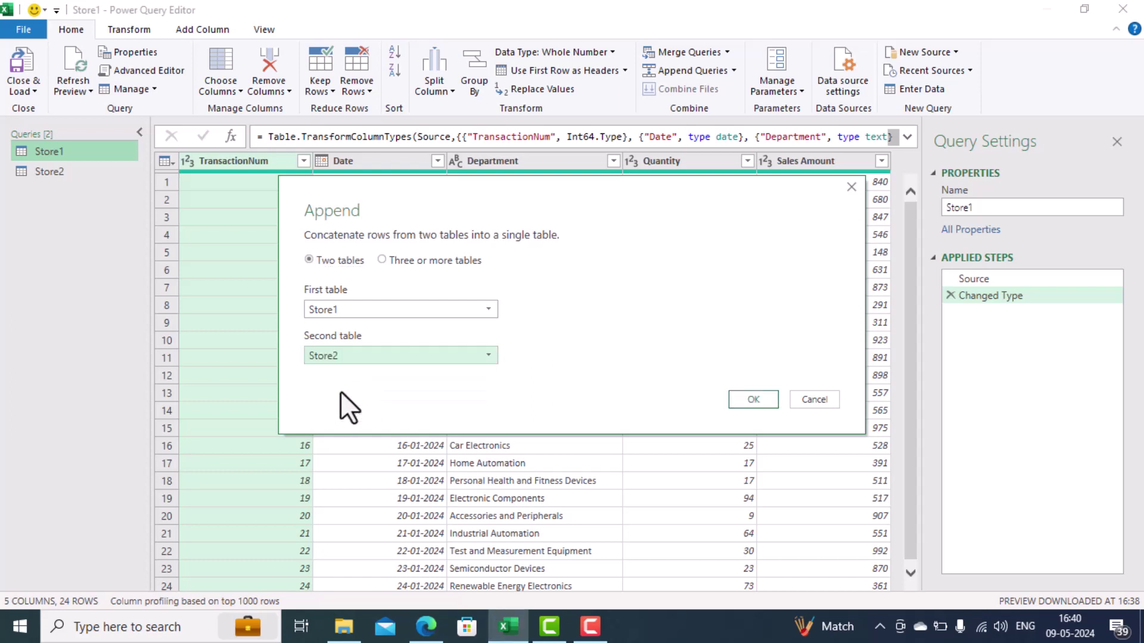
click(751, 400)
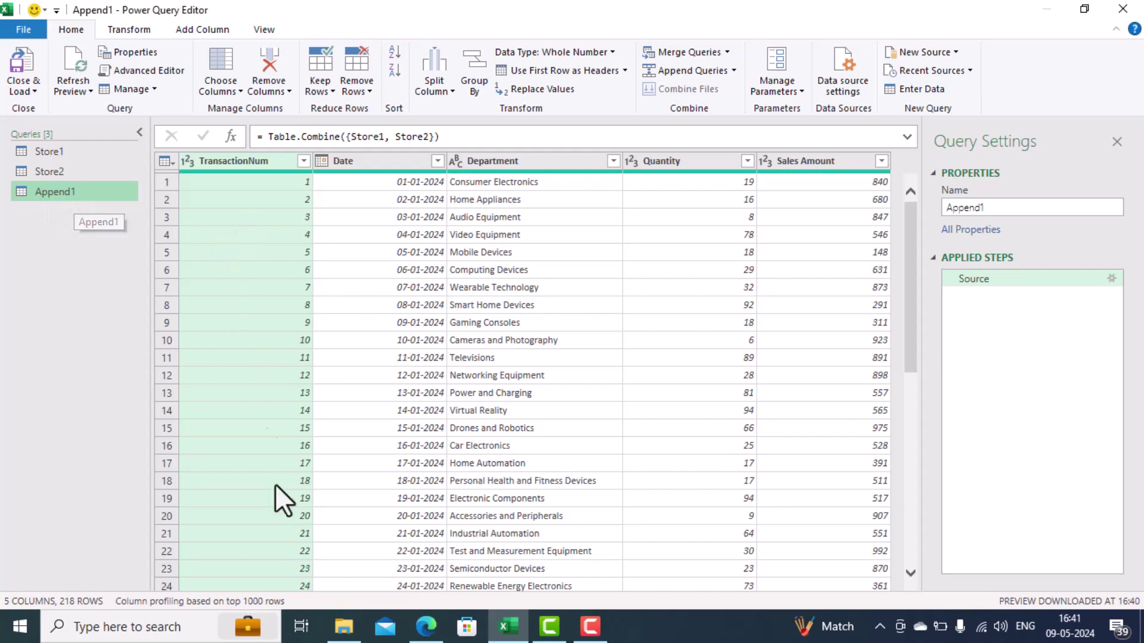
drag(911, 312, 956, 286)
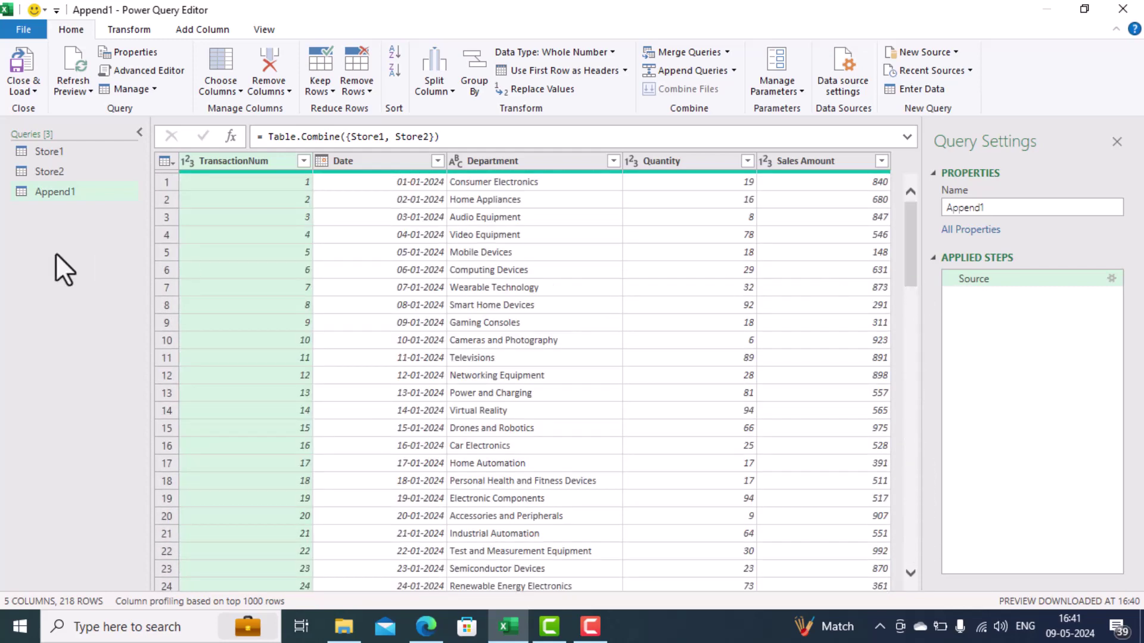
- Load Append1 as a PivotTable Report on a new worksheet
click(34, 88)
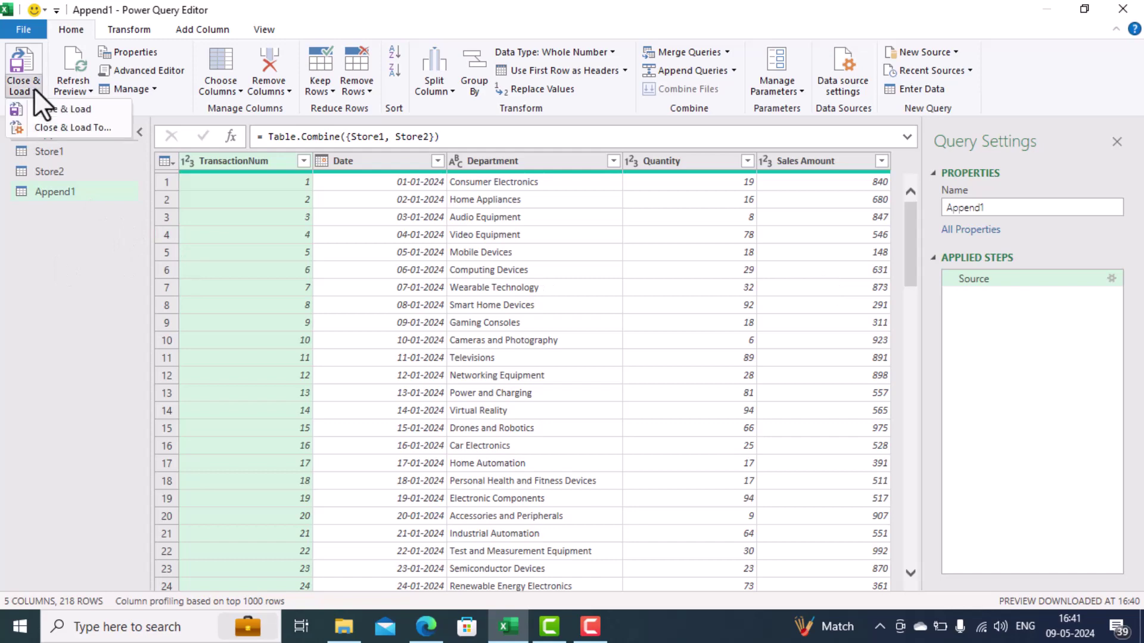
click(34, 129)
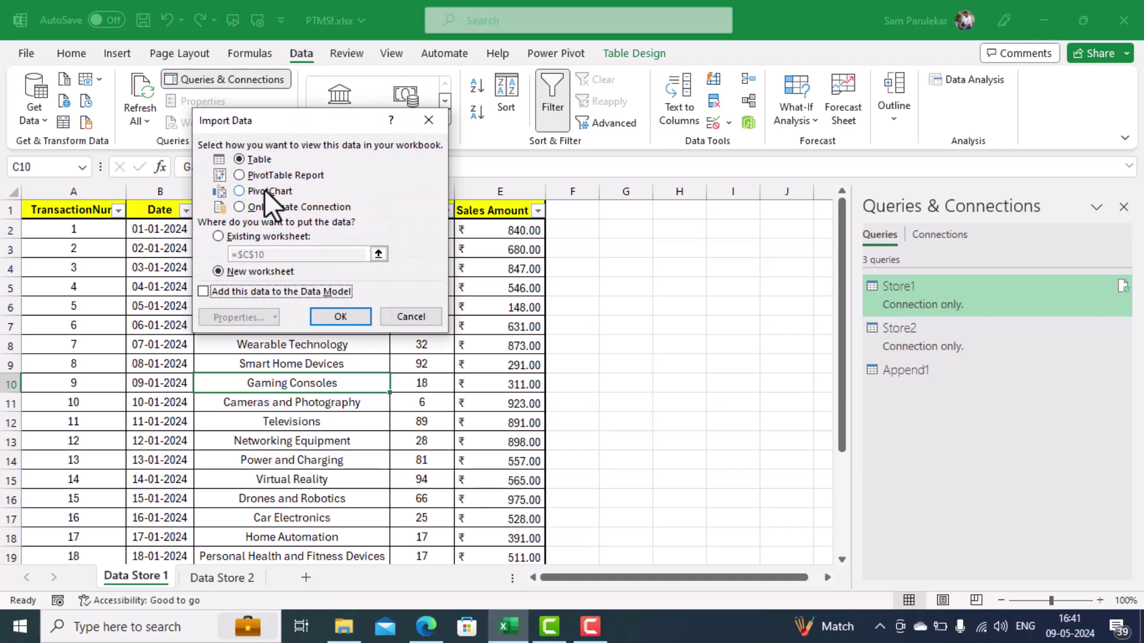
click(277, 176)
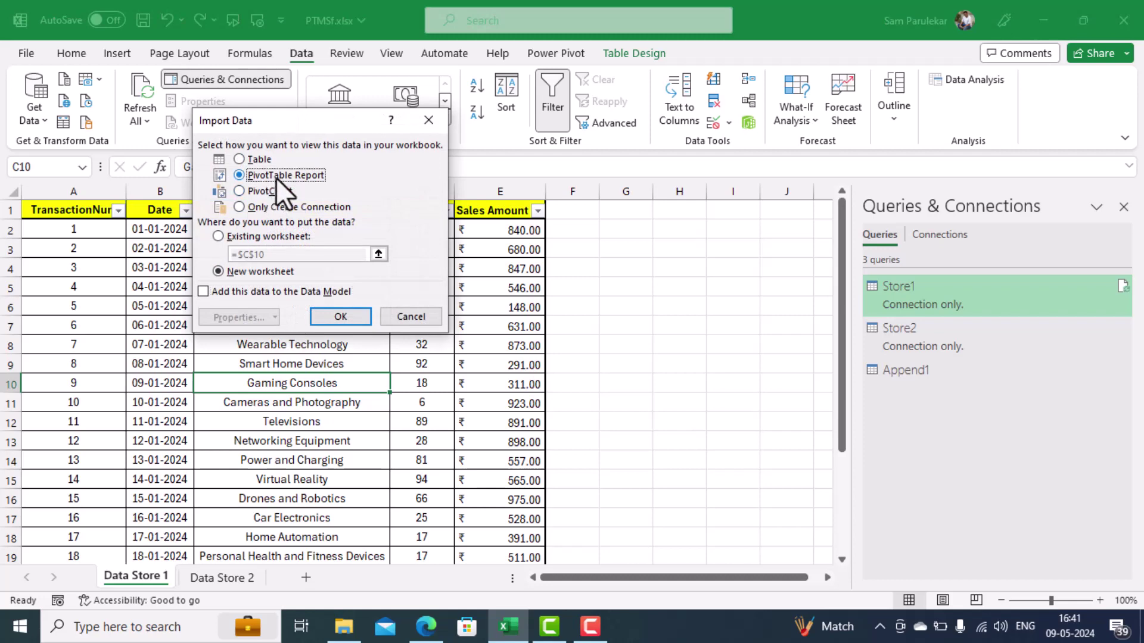
click(341, 319)
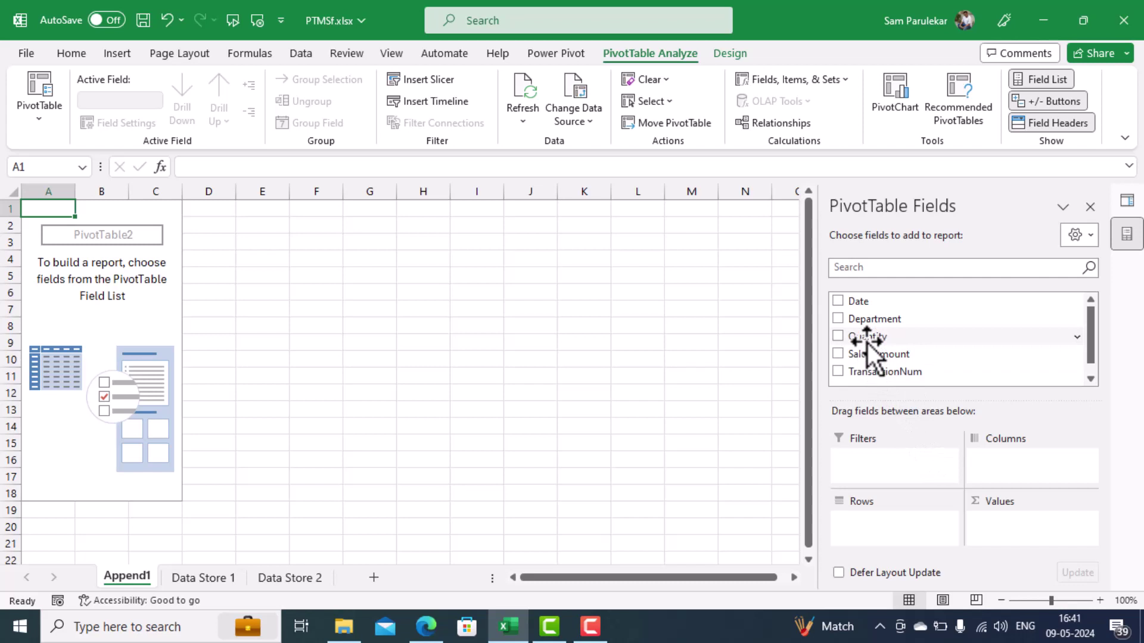
- Add Quantity, Sales Amount and TransactionNum as summed values in the Append1 PivotTable
drag(867, 336, 992, 522)
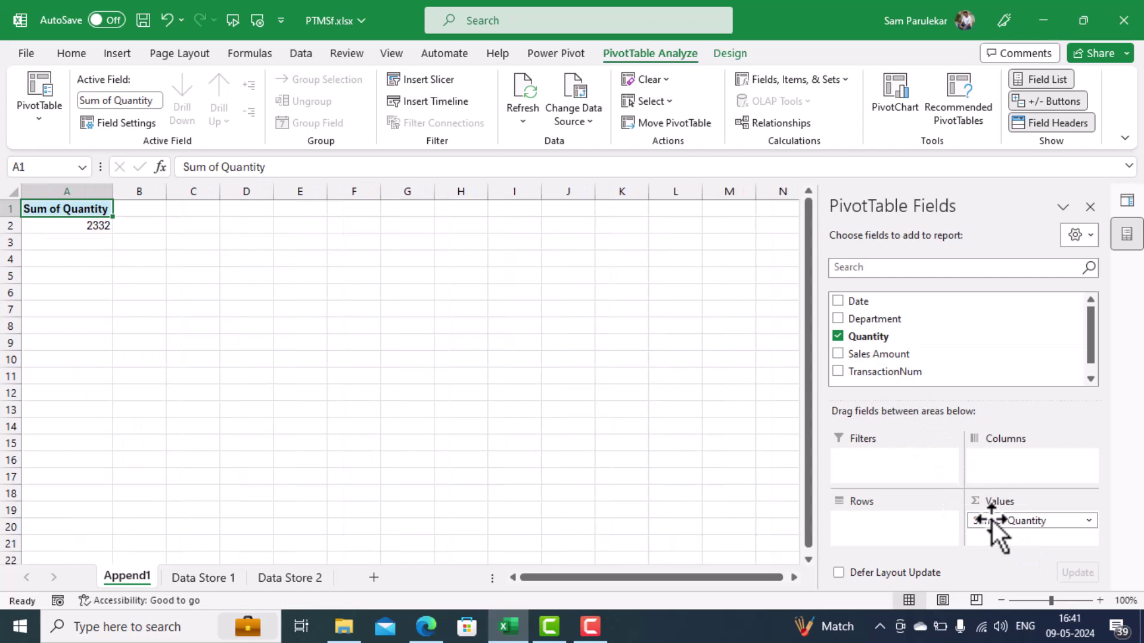
drag(898, 355, 1004, 535)
drag(906, 371, 1003, 523)
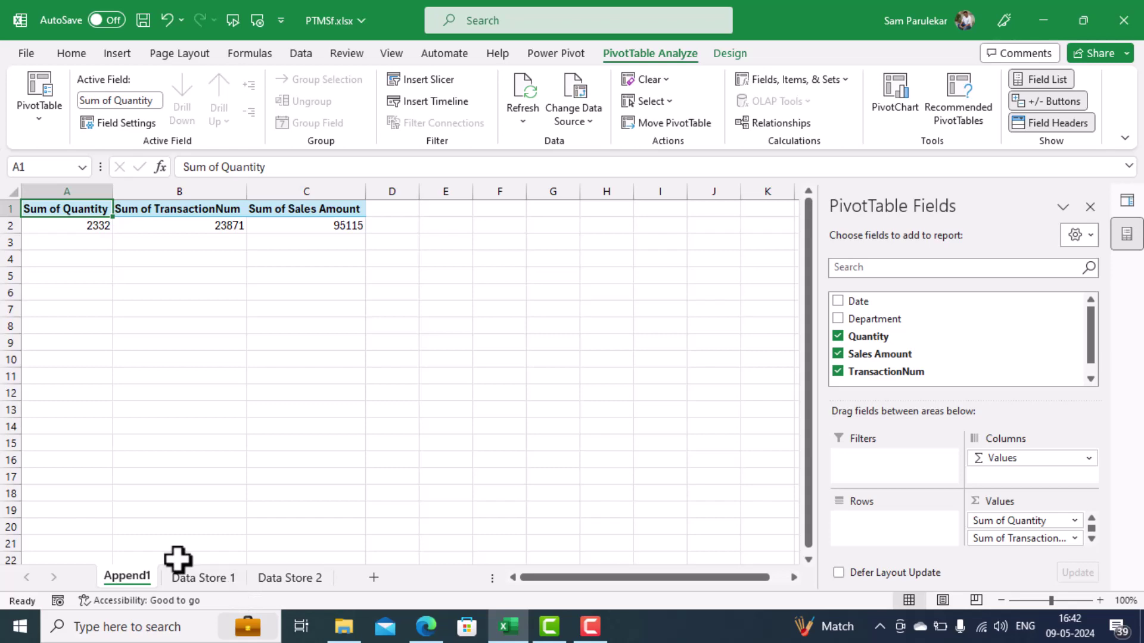
click(191, 575)
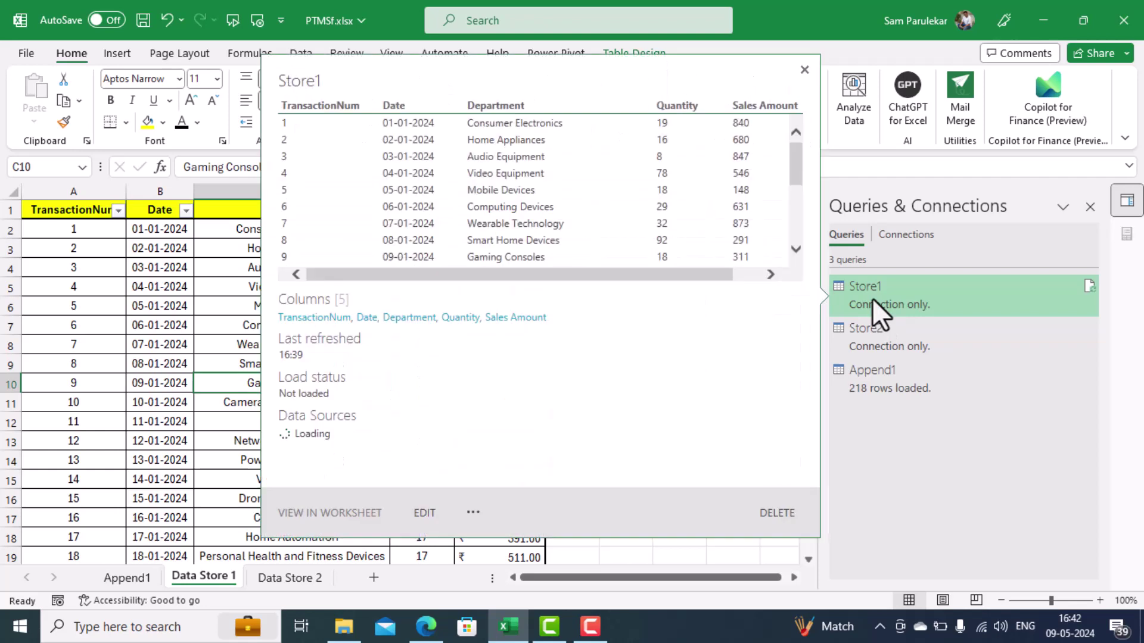
- In Power Query, add a custom column named Store with formula ="Store1" to the Store1 query
double_click(872, 298)
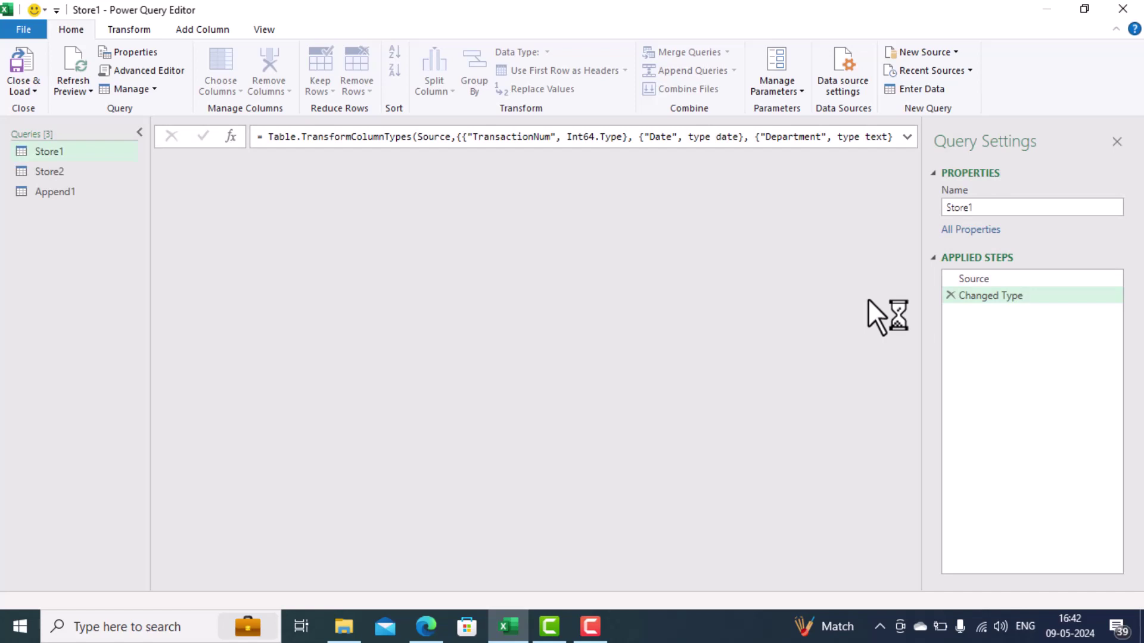
click(71, 151)
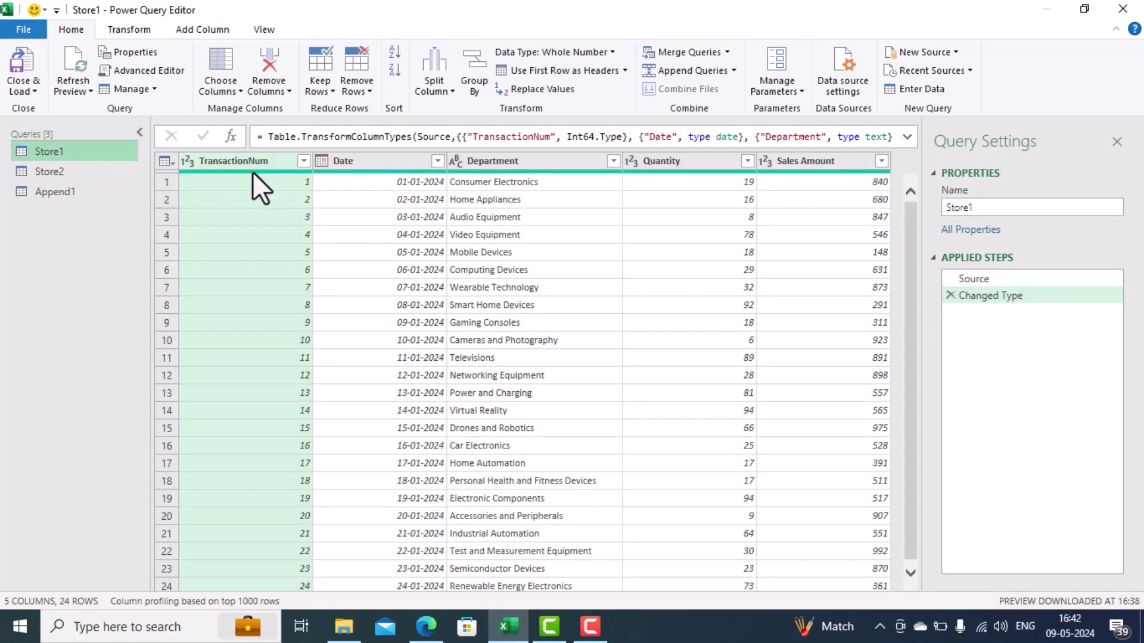
click(202, 30)
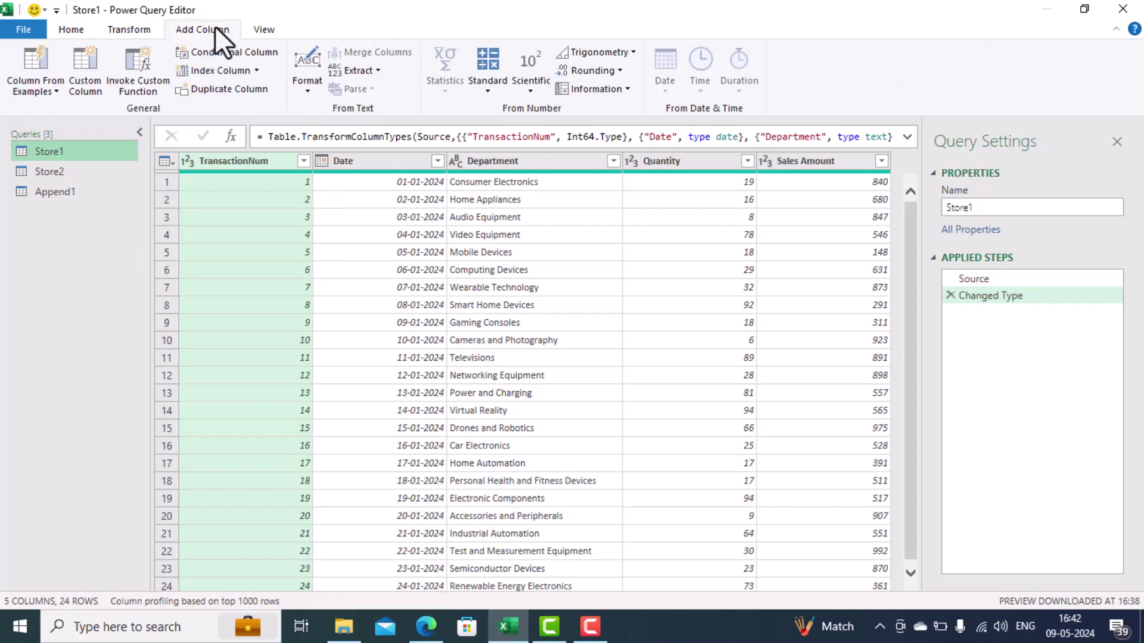
click(98, 87)
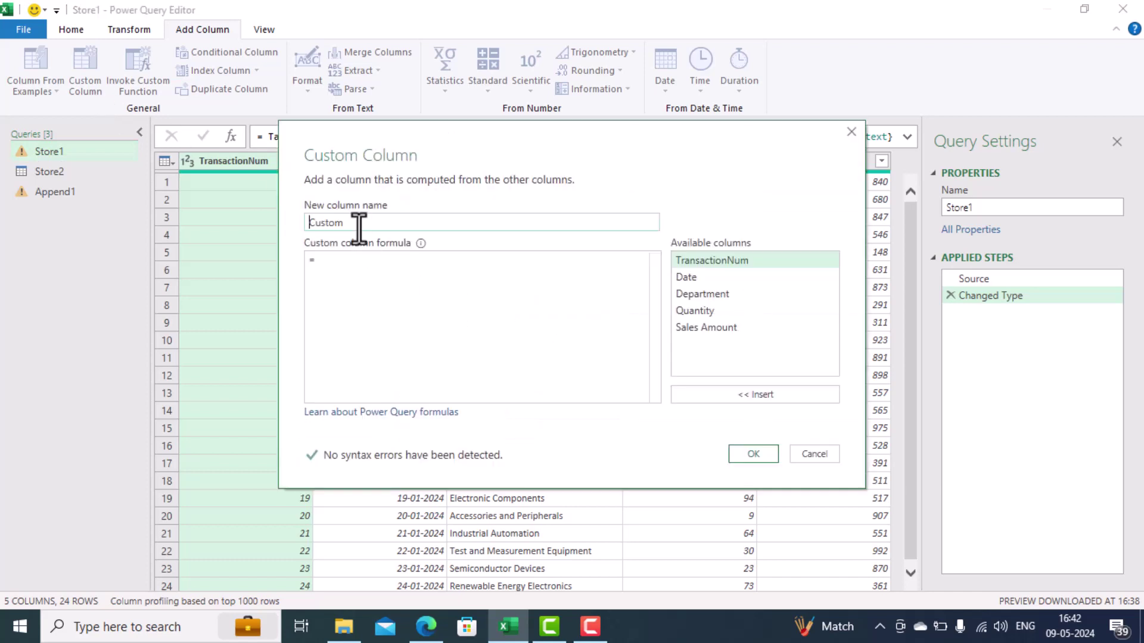
text(Store)
click(367, 269)
text(")
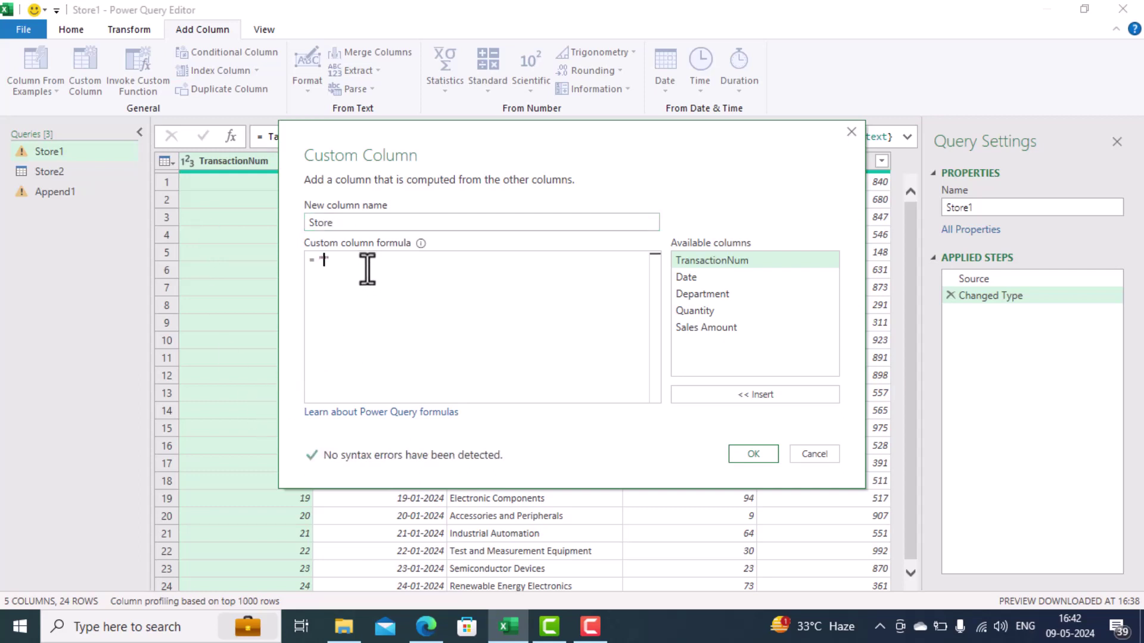
text(Store1)
click(745, 453)
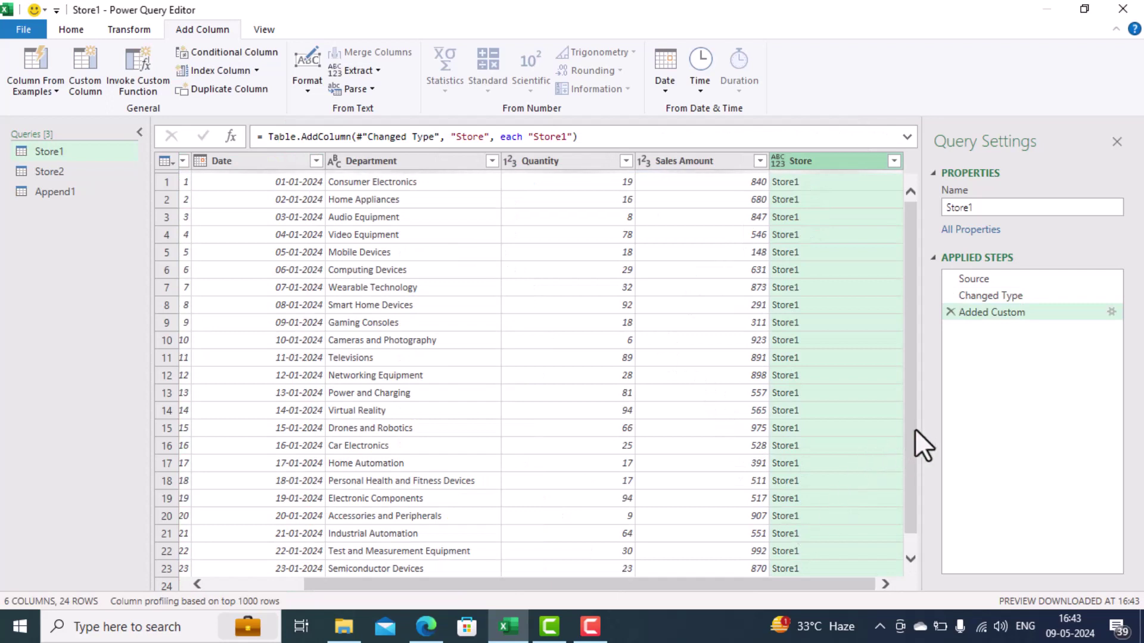
drag(906, 434, 939, 327)
click(55, 174)
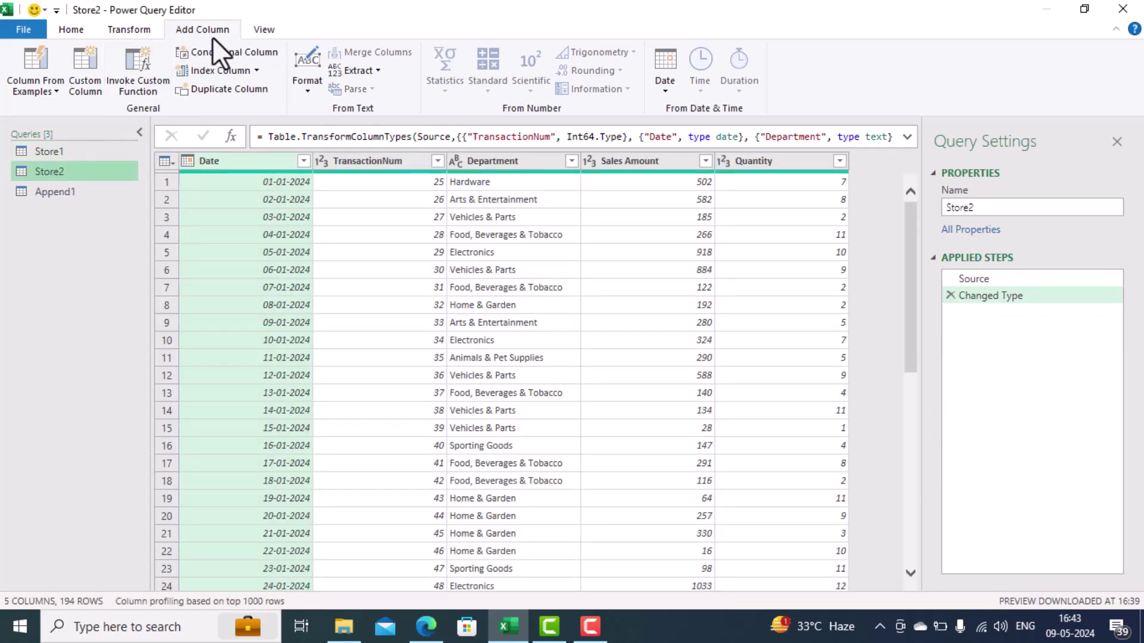
- Add a custom column named Store with formula ="Store2" to the Store2 query
click(85, 74)
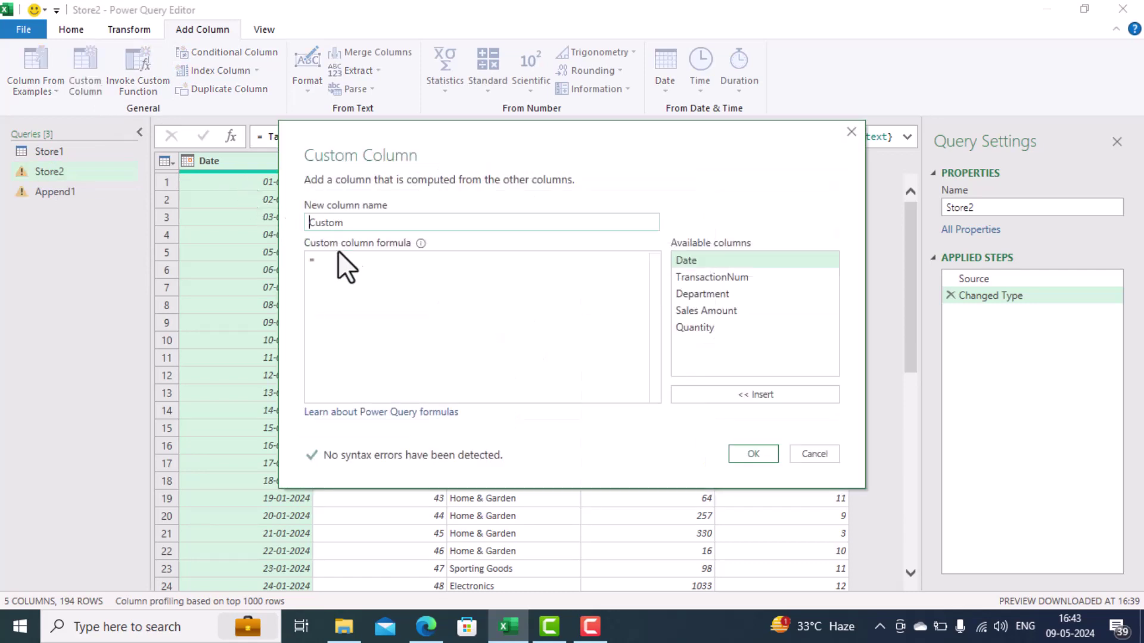
double_click(340, 223)
text(Store)
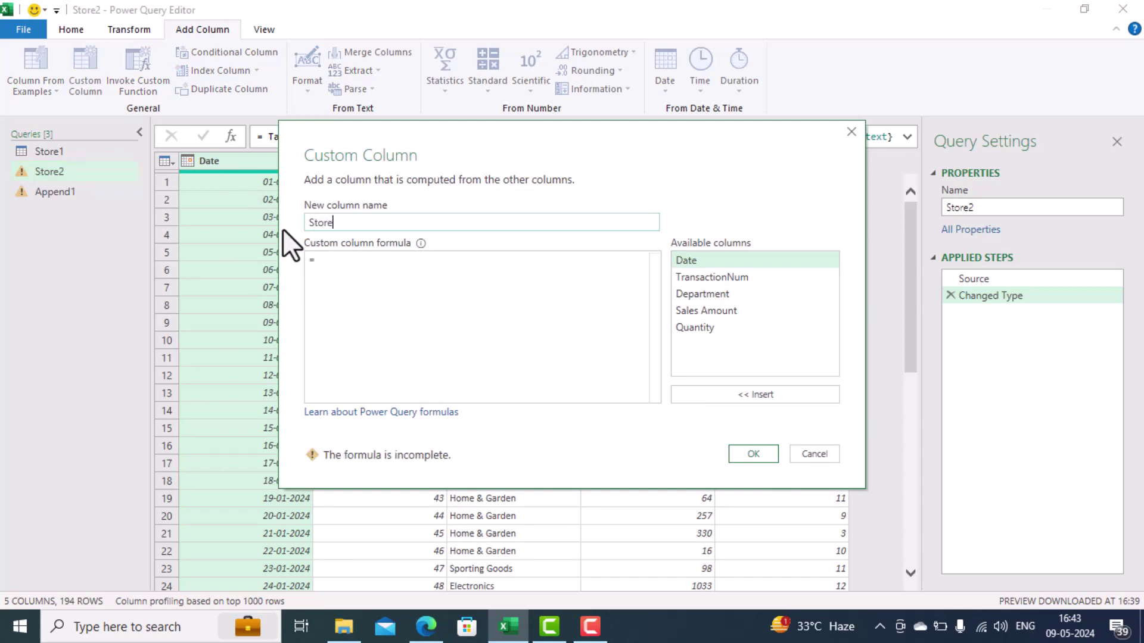
click(390, 262)
text("Store2)
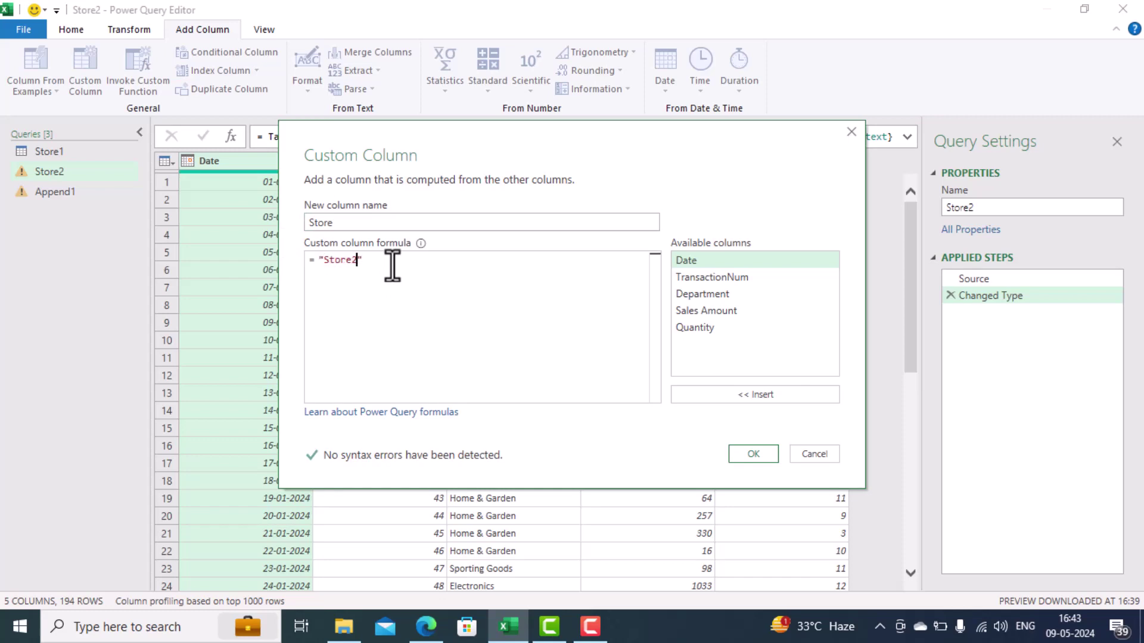
click(753, 454)
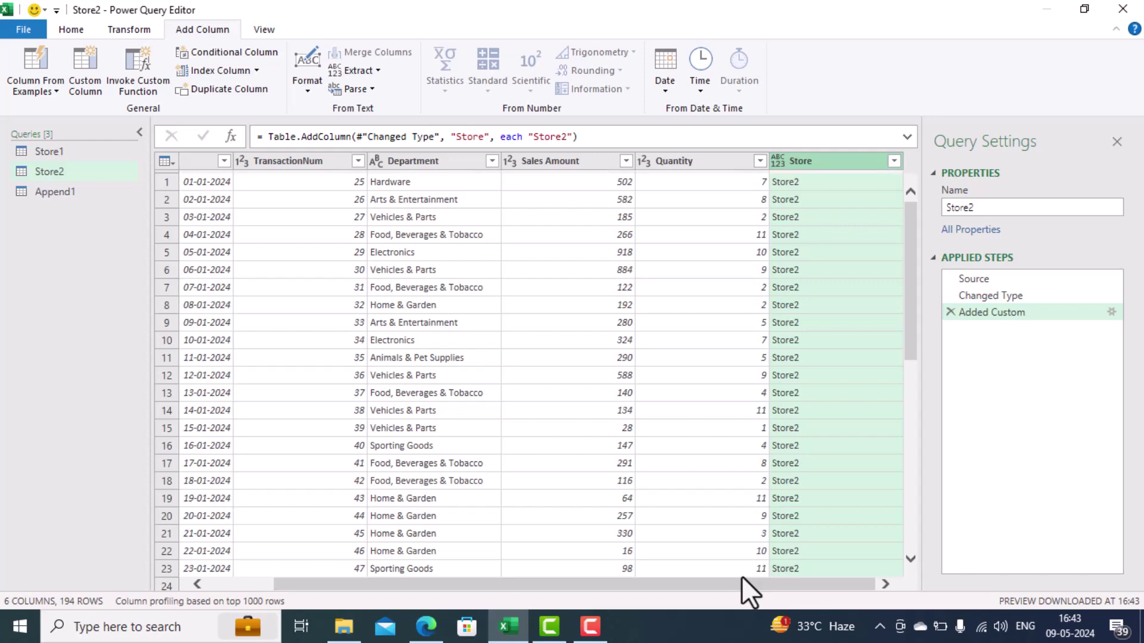
click(66, 192)
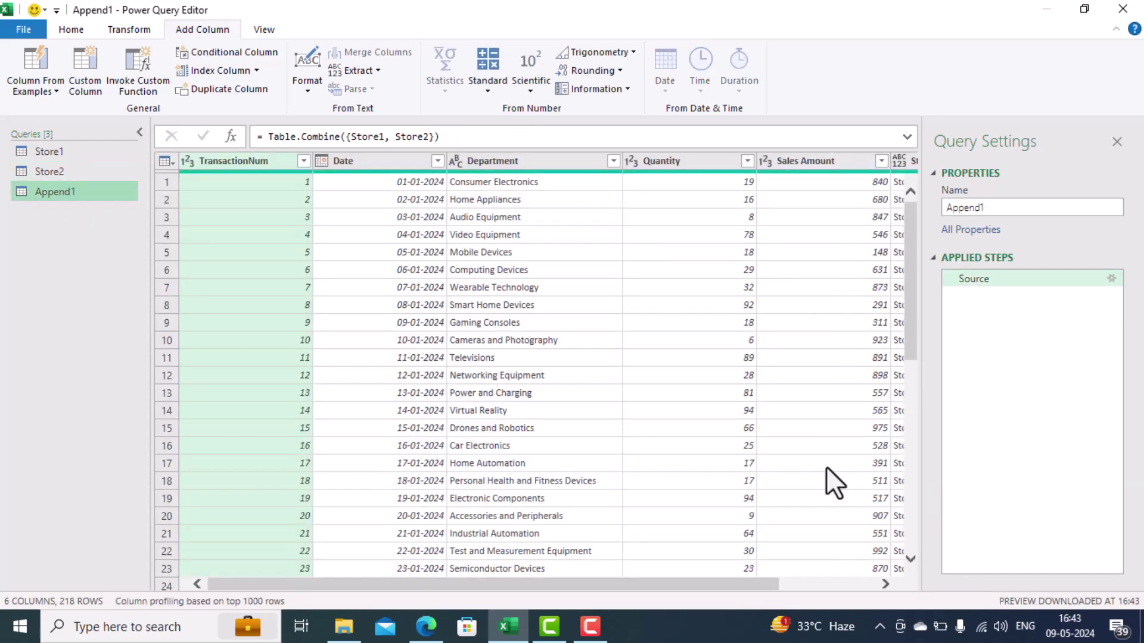
- Check the Store column in Append1, then Close & Load the query into the workbook
drag(726, 584, 853, 592)
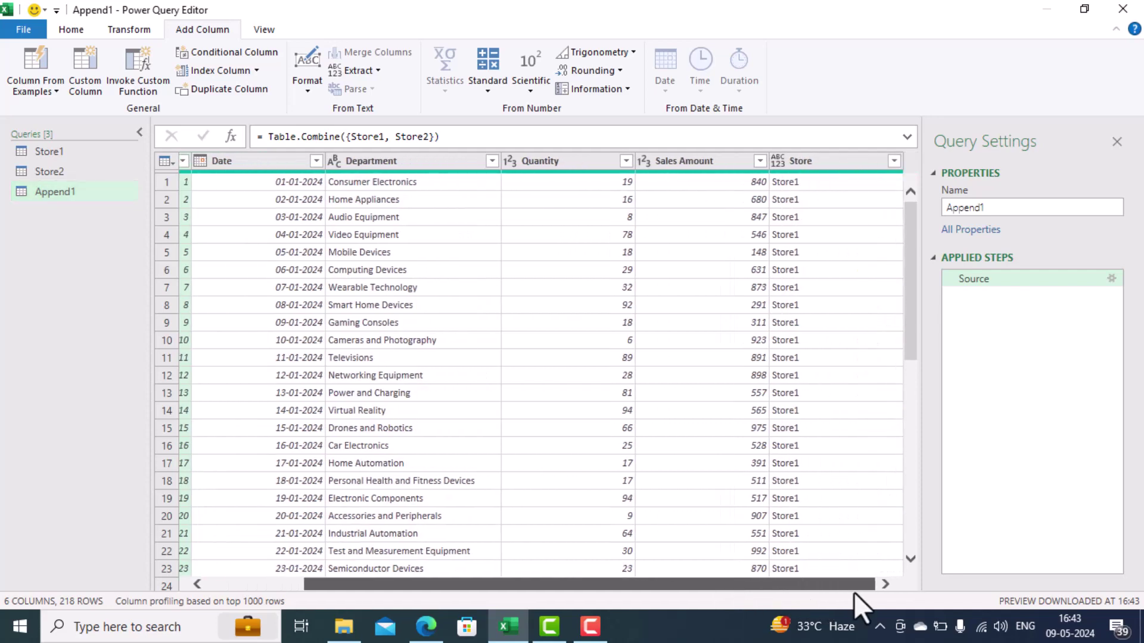
drag(911, 231, 913, 464)
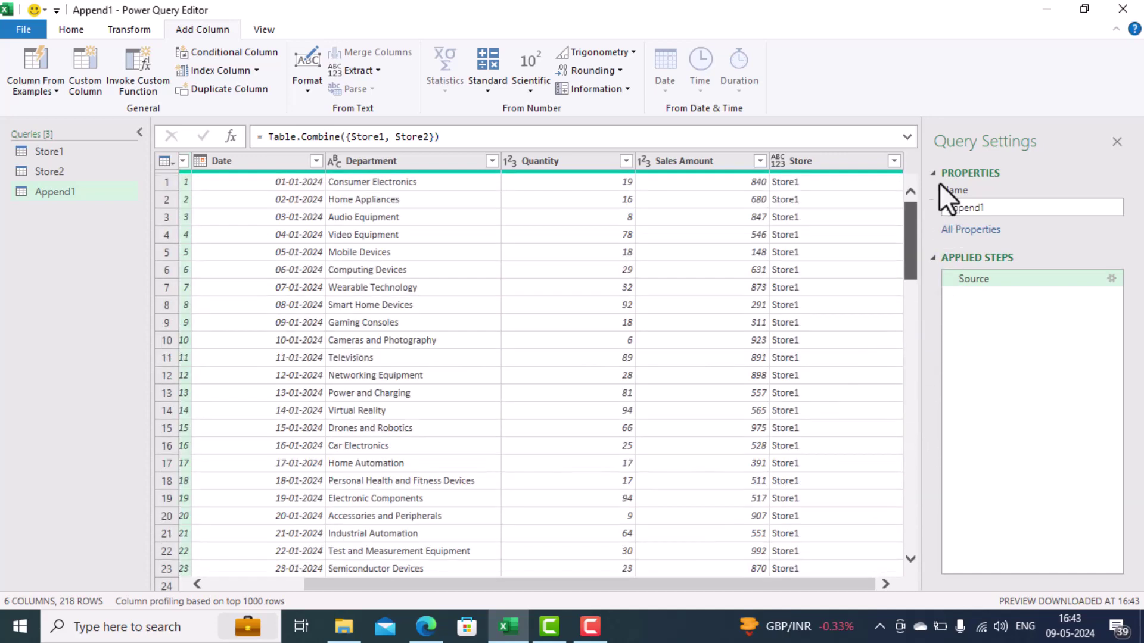
click(26, 31)
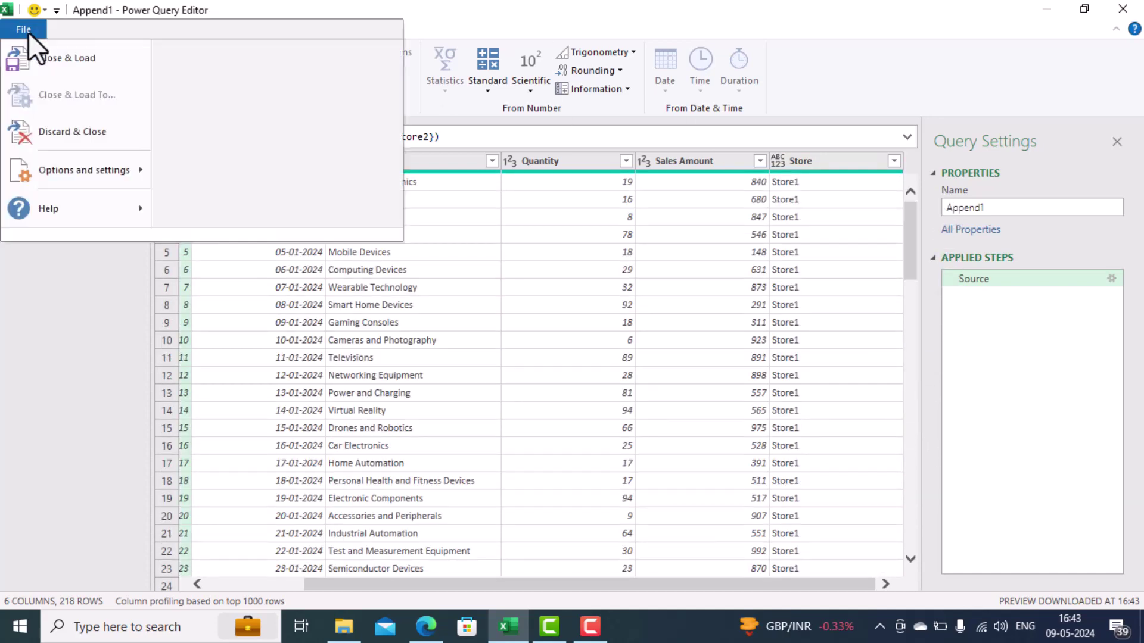
click(64, 62)
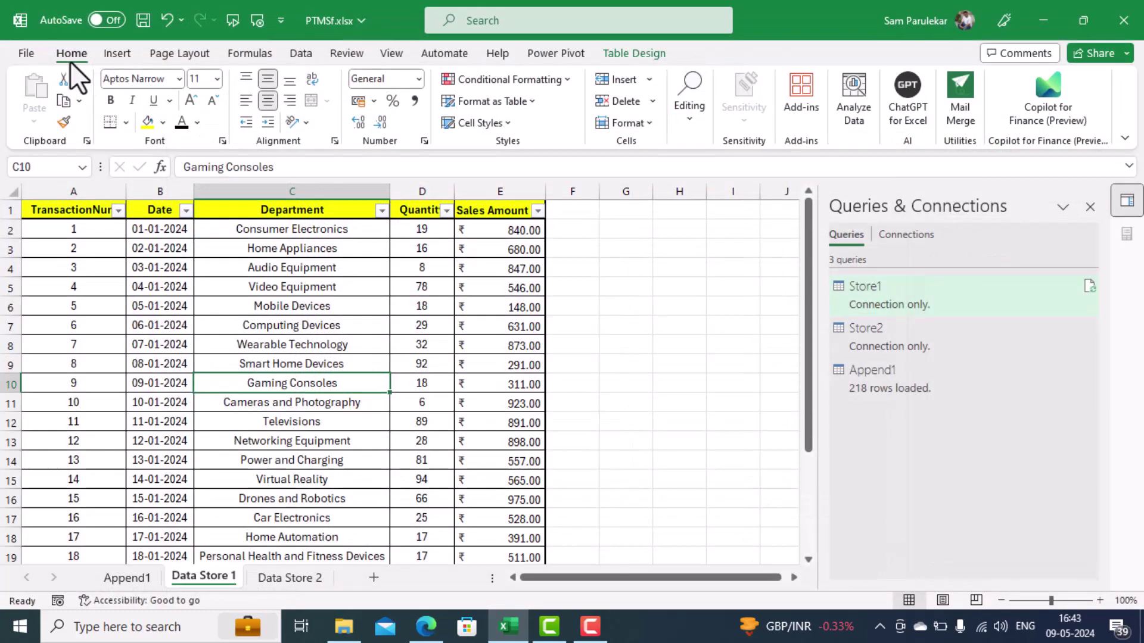
- Refresh the Append1 PivotTable and add Store to its Filters area
click(136, 574)
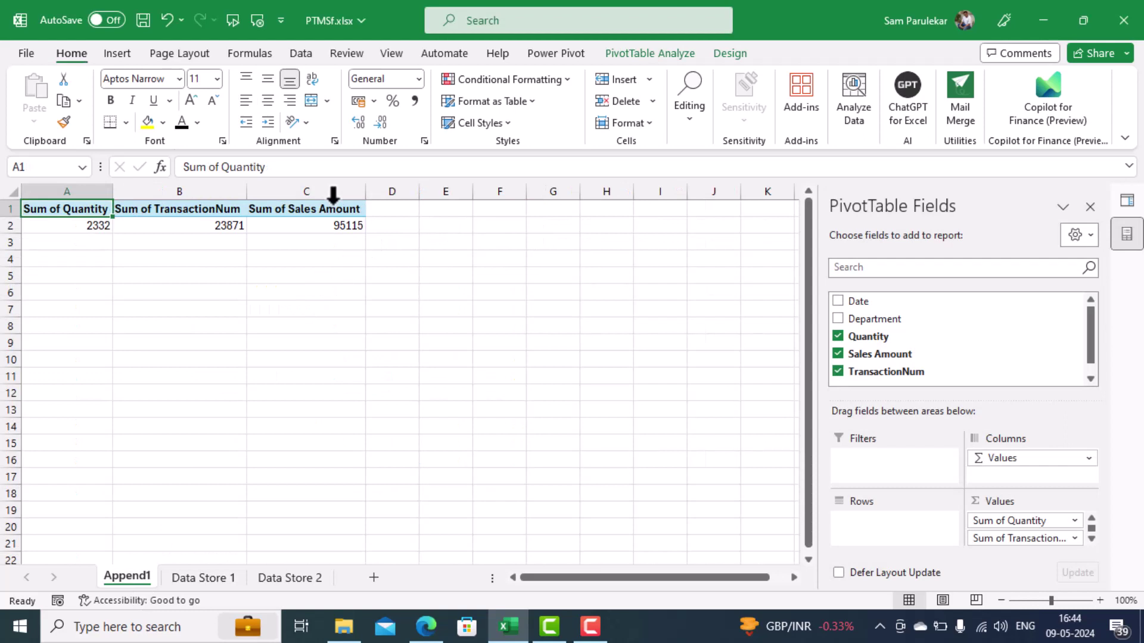
right_click(297, 226)
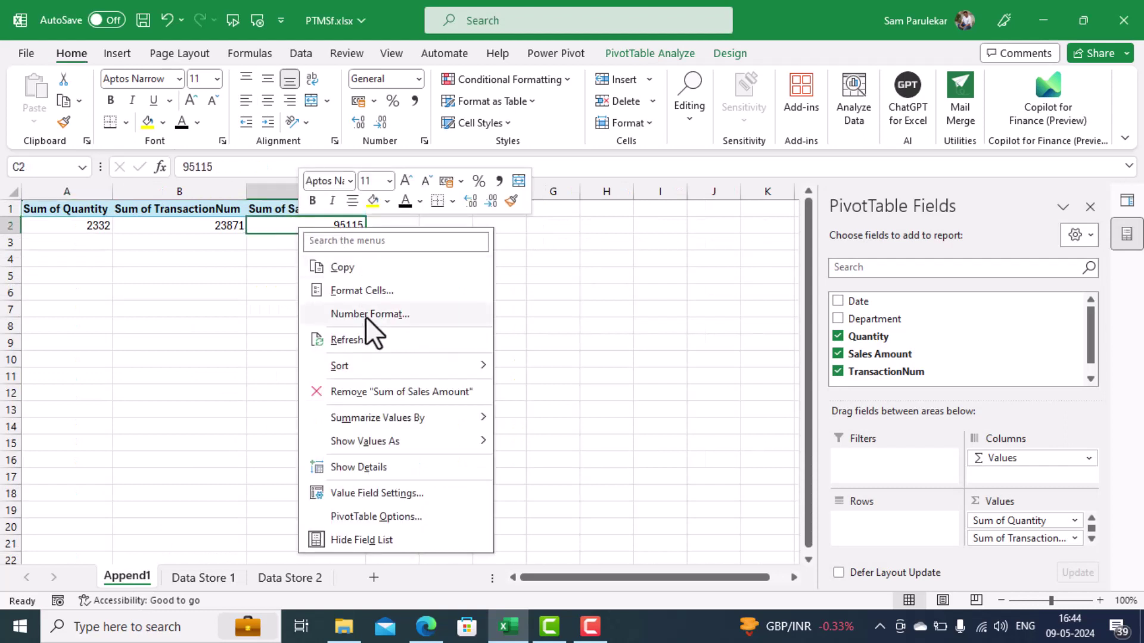
click(362, 338)
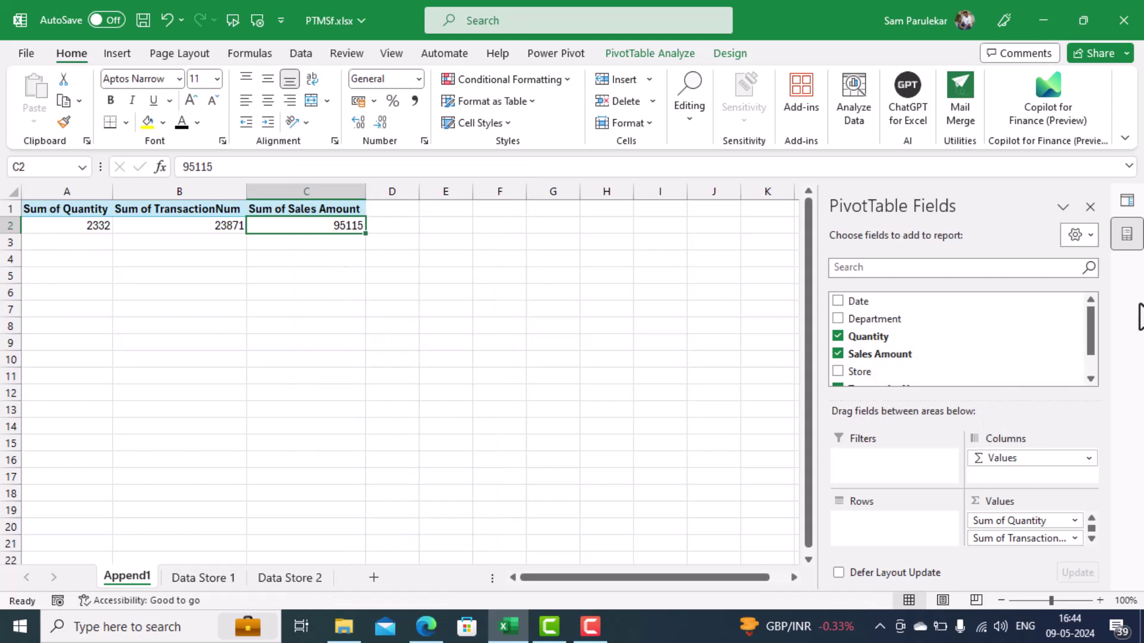
drag(1089, 326, 1095, 361)
drag(861, 340, 887, 467)
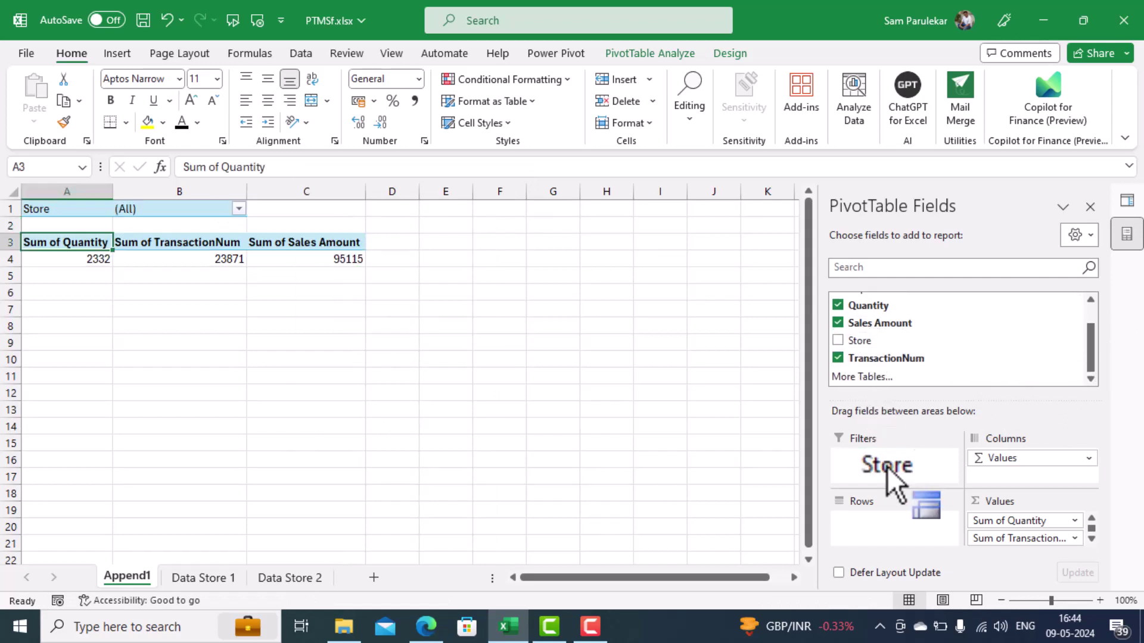
- Filter the PivotTable to Store1, then Store2, then back to (All)
click(239, 208)
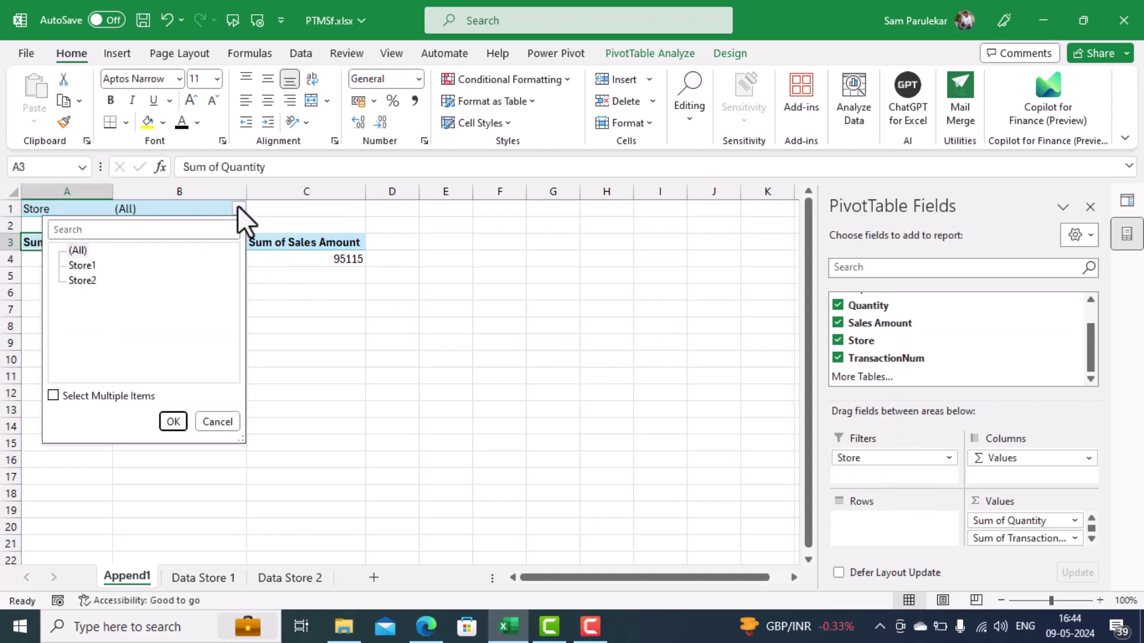
click(81, 265)
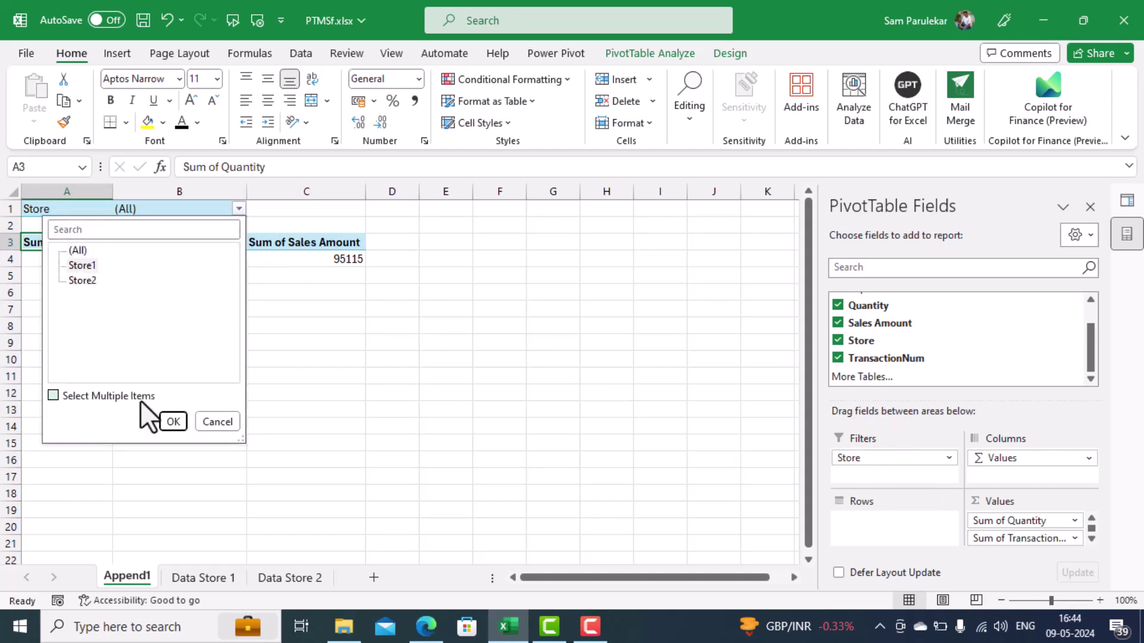
click(172, 422)
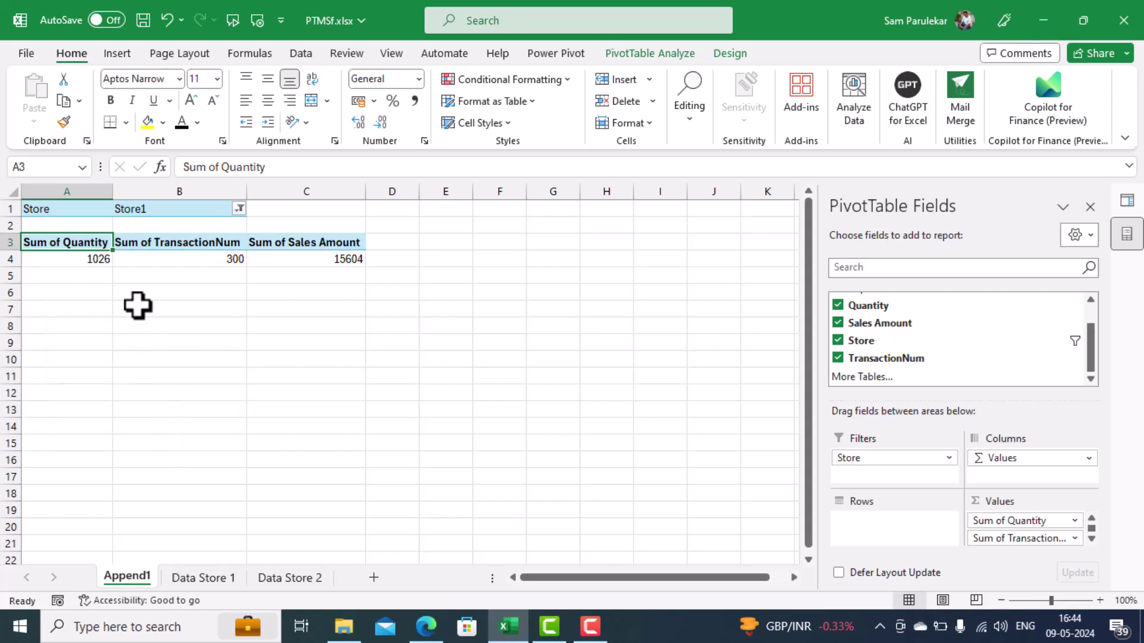
click(239, 209)
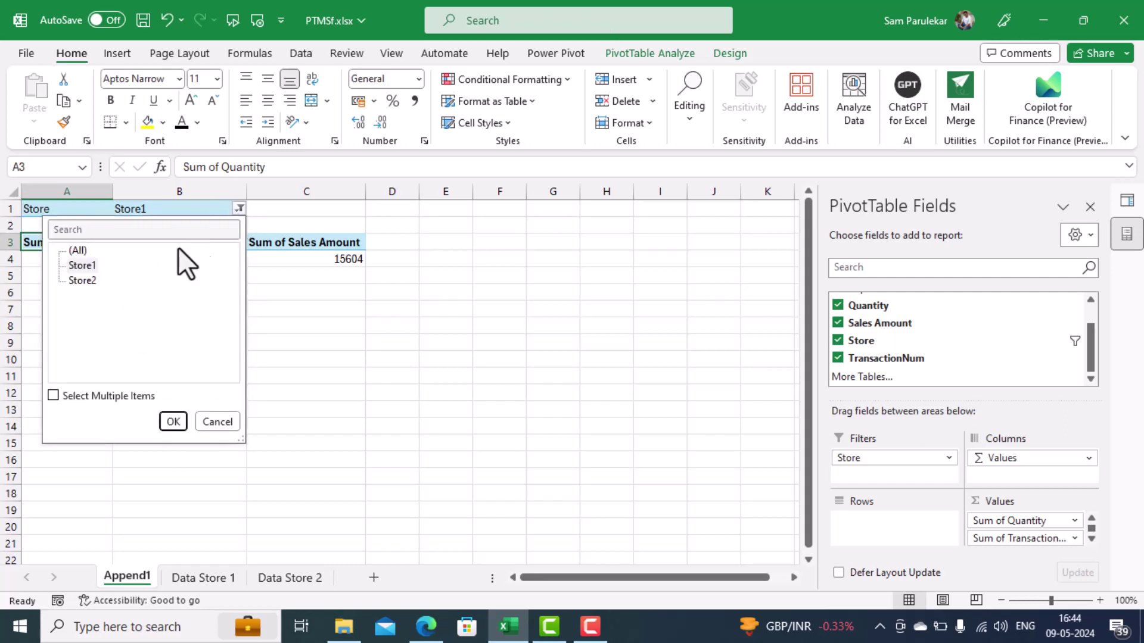
click(92, 281)
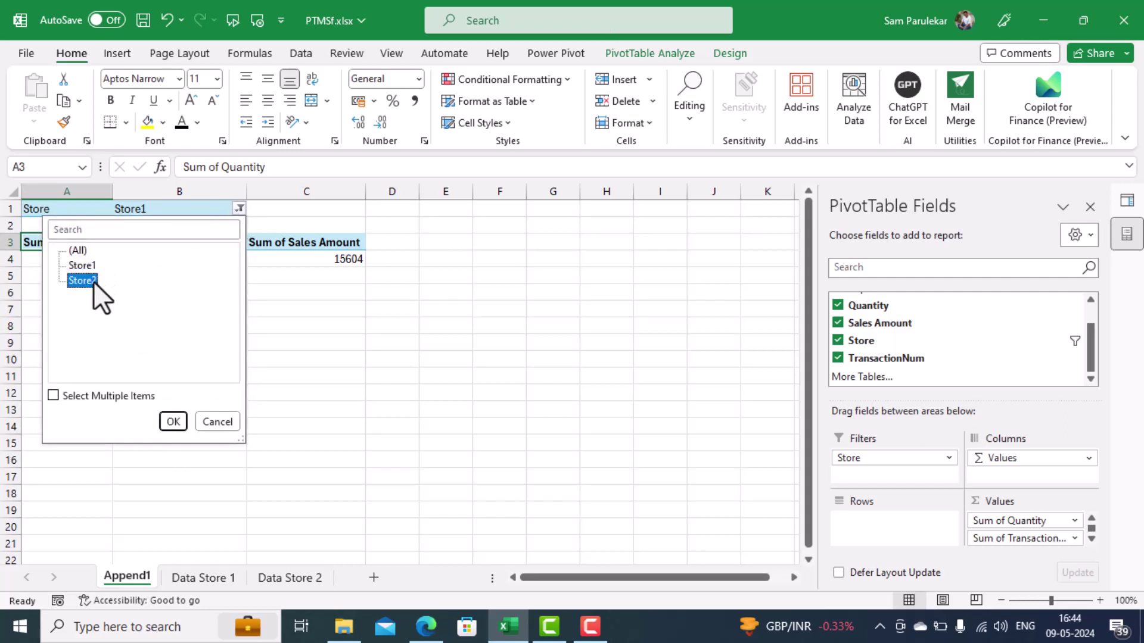
click(173, 421)
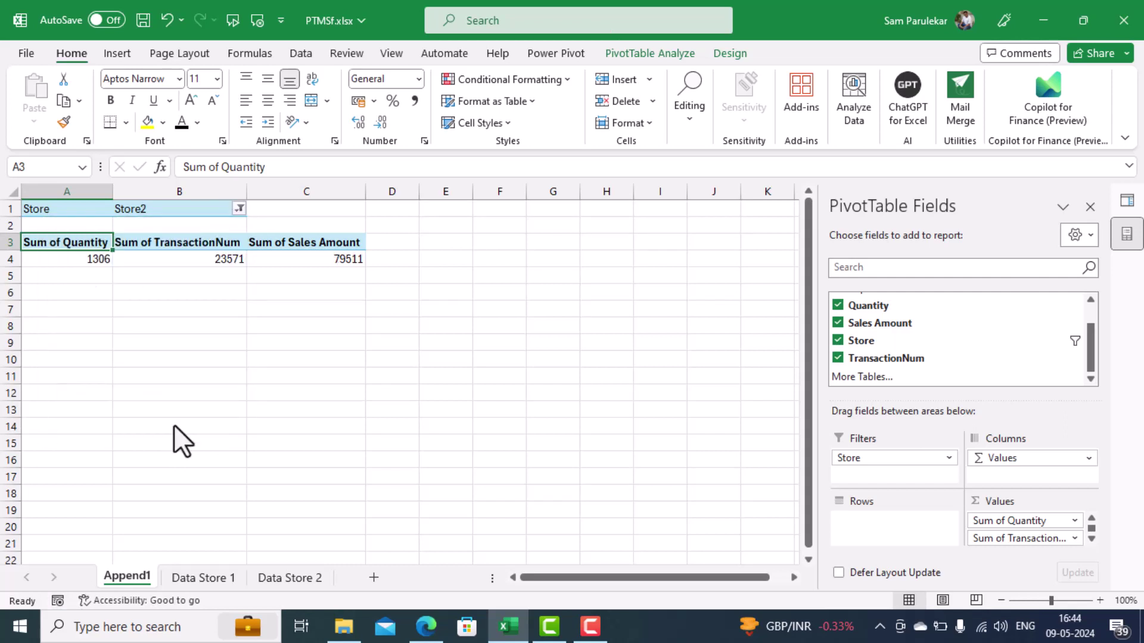
click(238, 208)
click(79, 247)
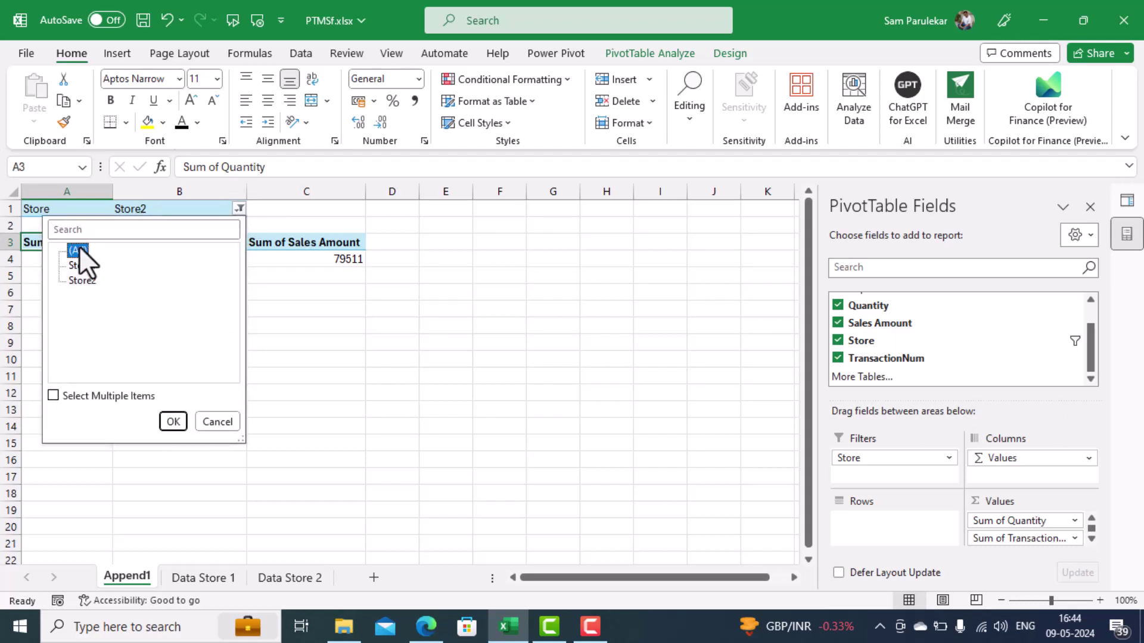
click(174, 421)
click(198, 337)
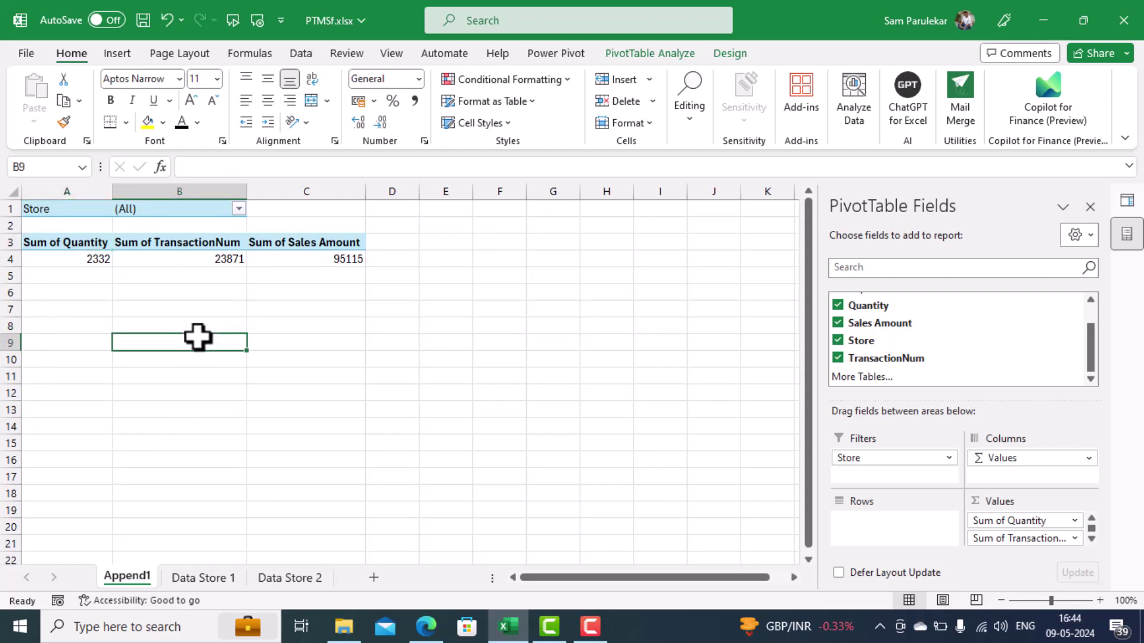